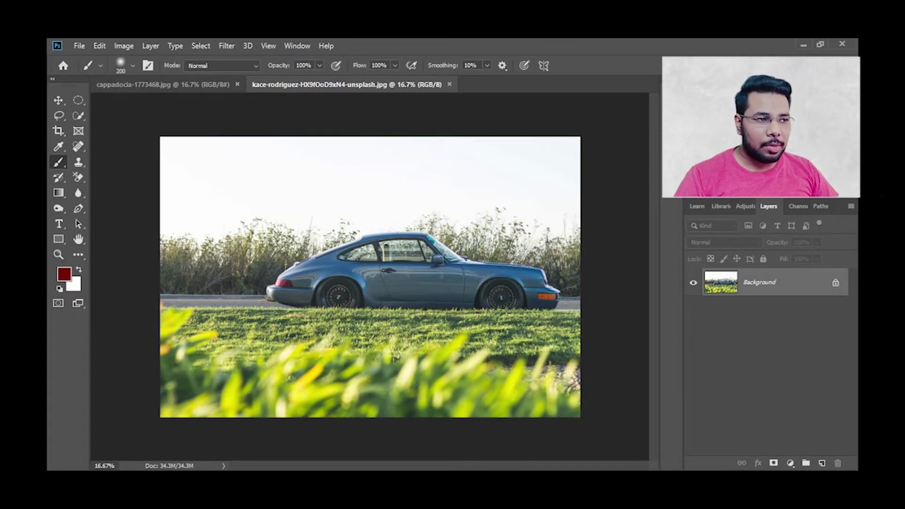
- Add Layer 1 and scribble thick dark-red strokes at brush size 400 over the sky, car and grass
{"action": "key", "text": "ctrl+shift+alt+n"}
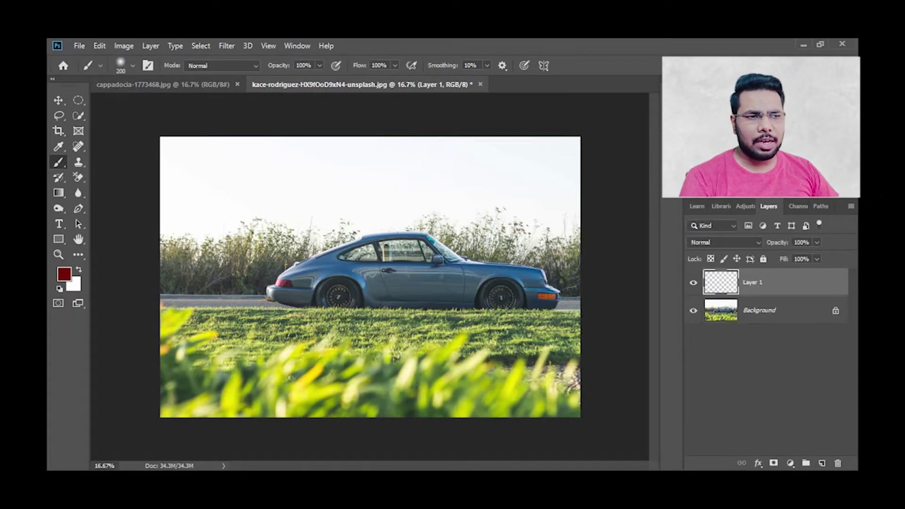
{"action": "key", "text": "bracketright"}
{"action": "key", "text": "bracketright"}
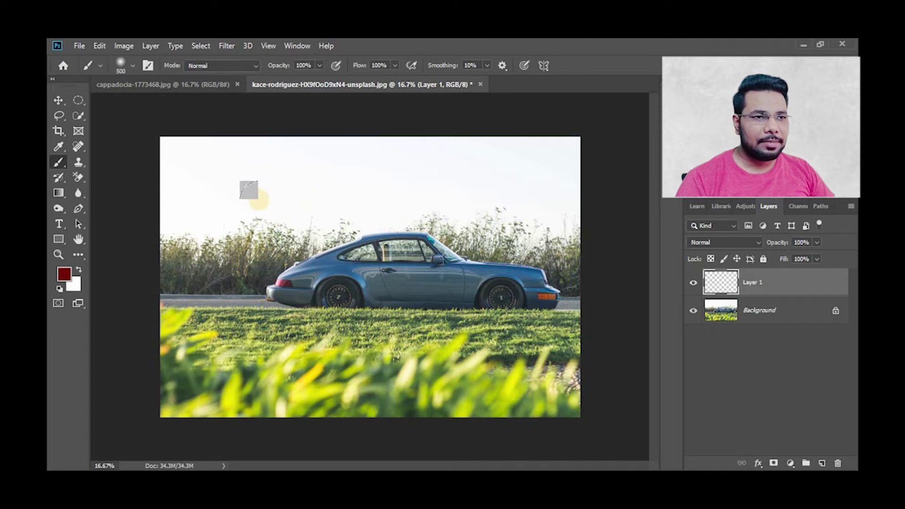
{"action": "key", "text": "bracketright"}
{"action": "key", "text": "bracketright"}
{"action": "mouse_move", "coordinate": [231, 181]}
{"action": "left_mouse_down"}
{"action": "mouse_move", "coordinate": [366, 174]}
{"action": "mouse_move", "coordinate": [448, 252]}
{"action": "mouse_move", "coordinate": [324, 404]}
{"action": "mouse_move", "coordinate": [244, 283]}
{"action": "mouse_move", "coordinate": [382, 330]}
{"action": "left_mouse_up"}
{"action": "mouse_move", "coordinate": [427, 191]}
{"action": "left_mouse_down"}
{"action": "mouse_move", "coordinate": [502, 208]}
{"action": "mouse_move", "coordinate": [528, 254]}
{"action": "left_mouse_up"}
{"action": "left_click_drag", "start_coordinate": [538, 305], "coordinate": [538, 310]}
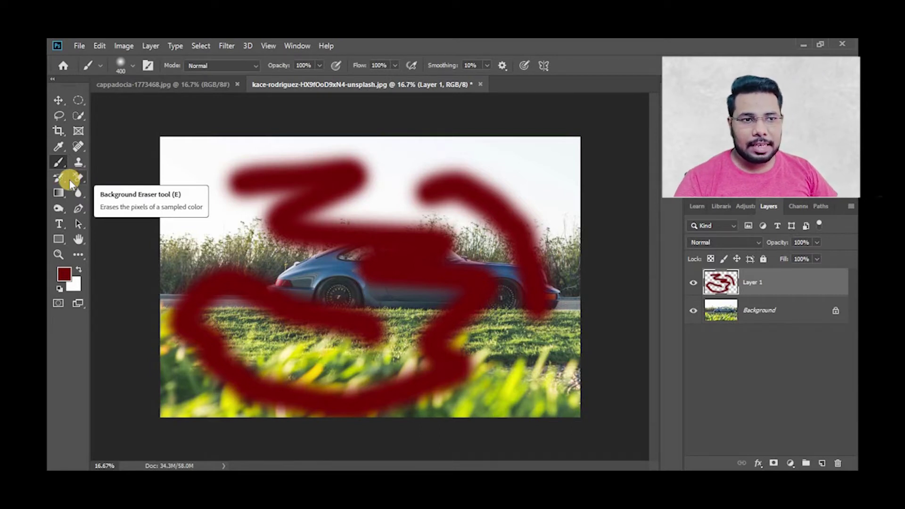
{"action": "left_click", "coordinate": [78, 177]}
- Select the Eraser Tool and set its size to 291 px
{"action": "left_click", "coordinate": [105, 176]}
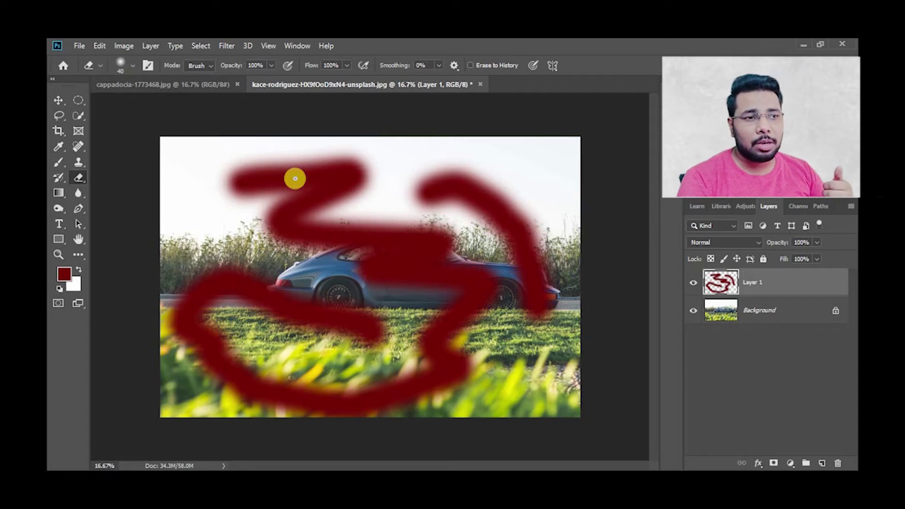
{"action": "key", "text": "bracketright"}
{"action": "key", "text": "bracketright"}
{"action": "key", "text": "bracketright"}
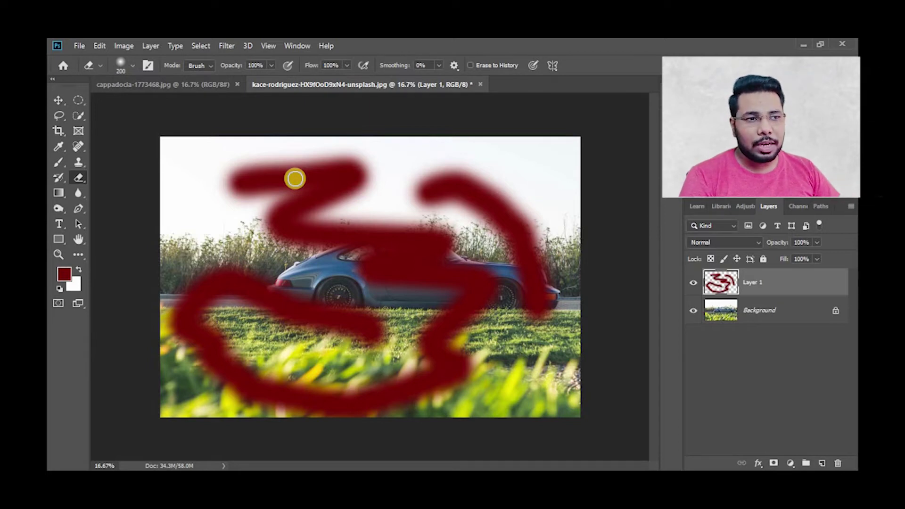
{"action": "key", "text": "bracketright"}
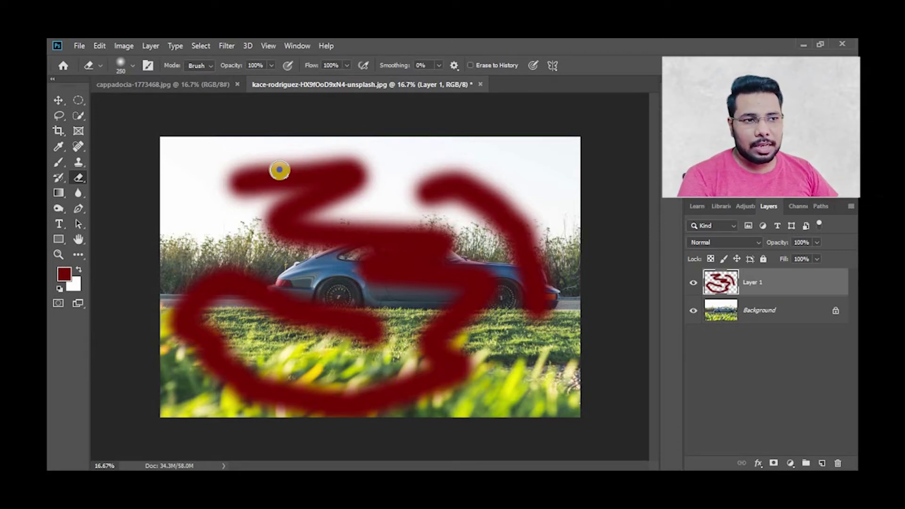
{"action": "right_click", "coordinate": [283, 169]}
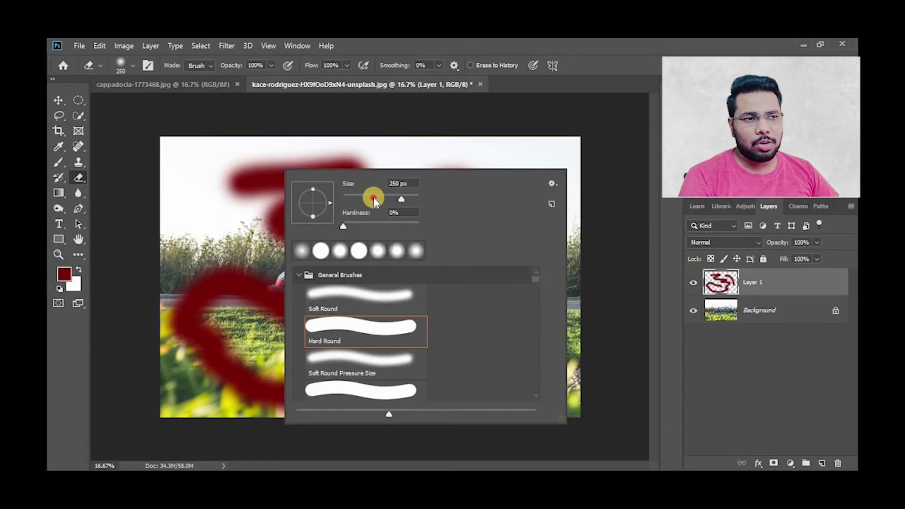
{"action": "left_click_drag", "start_coordinate": [396, 198], "coordinate": [402, 202]}
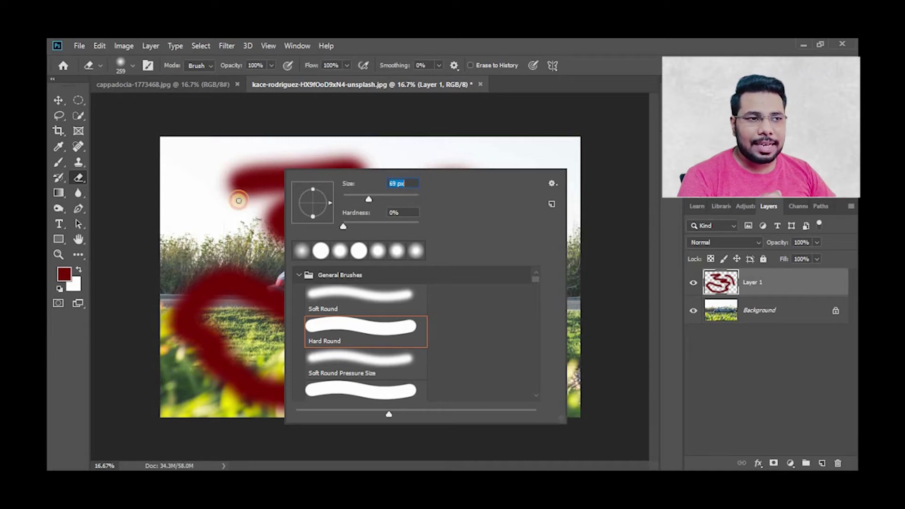
{"action": "left_click_drag", "start_coordinate": [392, 195], "coordinate": [403, 194]}
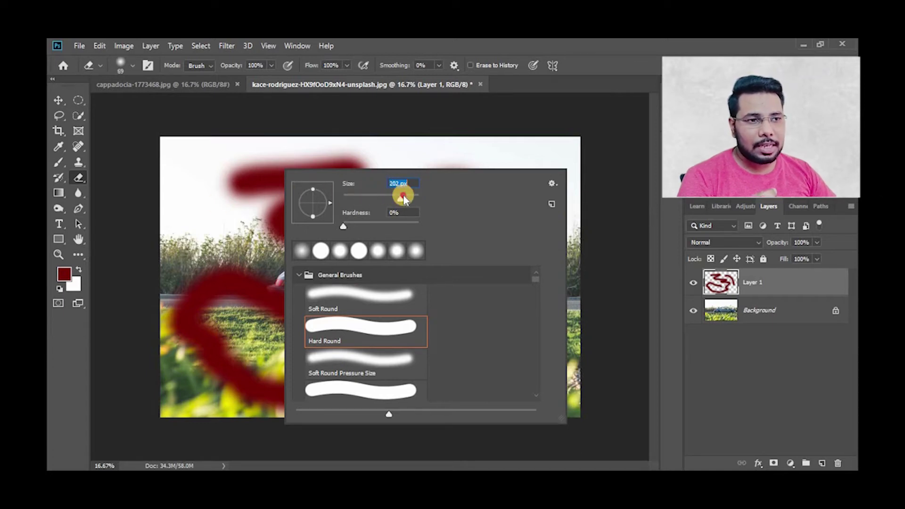
- Choose the Soft Round eraser tip with 0% hardness from the presets
{"action": "left_click_drag", "start_coordinate": [348, 228], "coordinate": [354, 227]}
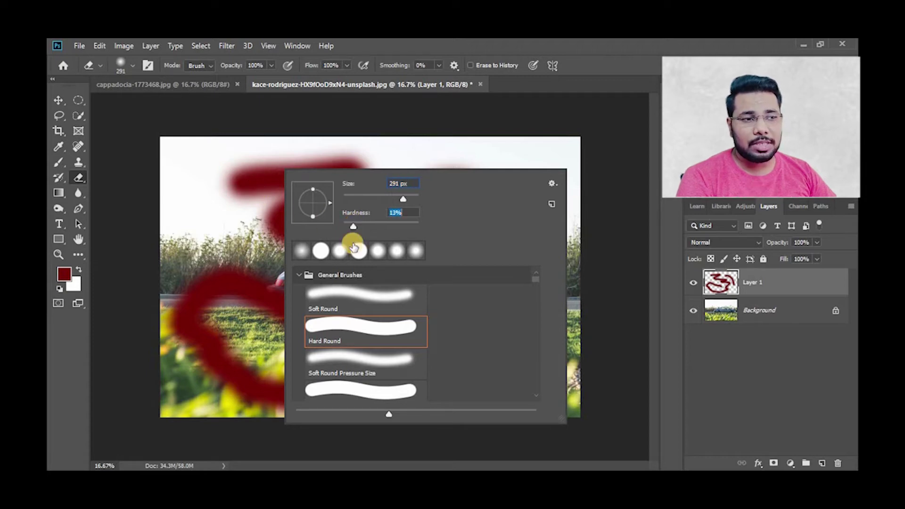
{"action": "scroll", "coordinate": [375, 296], "scroll_direction": "down", "scroll_amount": 1}
{"action": "scroll", "coordinate": [379, 305], "scroll_direction": "down", "scroll_amount": 2}
{"action": "scroll", "coordinate": [380, 311], "scroll_direction": "down", "scroll_amount": 2}
{"action": "scroll", "coordinate": [376, 313], "scroll_direction": "down", "scroll_amount": 1}
{"action": "scroll", "coordinate": [376, 315], "scroll_direction": "down", "scroll_amount": 2}
{"action": "scroll", "coordinate": [375, 318], "scroll_direction": "down", "scroll_amount": 1}
{"action": "scroll", "coordinate": [376, 321], "scroll_direction": "up", "scroll_amount": 2}
{"action": "scroll", "coordinate": [375, 322], "scroll_direction": "up", "scroll_amount": 2}
{"action": "scroll", "coordinate": [372, 324], "scroll_direction": "up", "scroll_amount": 3}
{"action": "scroll", "coordinate": [367, 330], "scroll_direction": "up", "scroll_amount": 2}
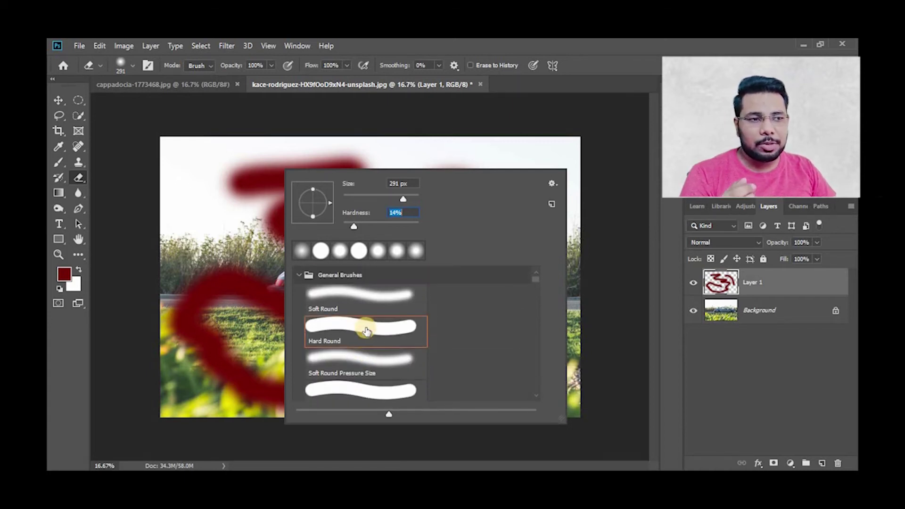
{"action": "left_click", "coordinate": [373, 296]}
{"action": "left_click", "coordinate": [369, 153]}
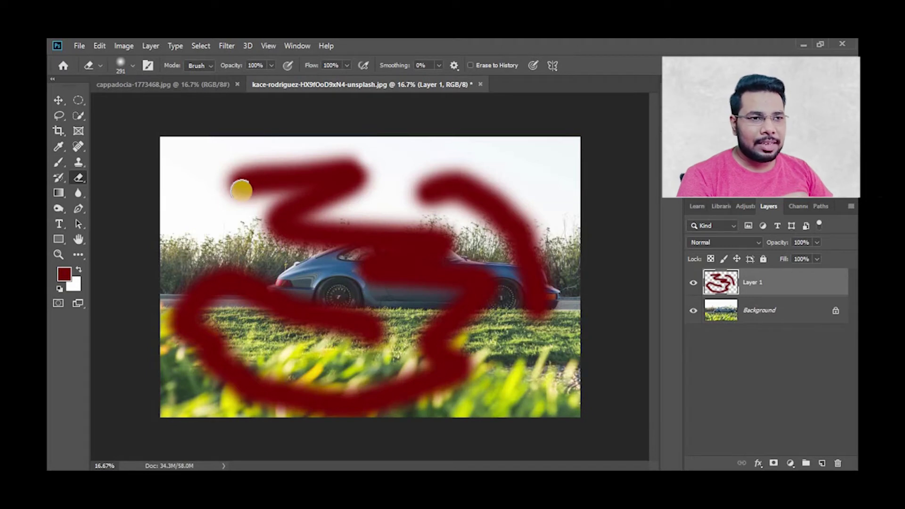
- Test-erase the red strokes with soft, then Hard Round tips, undoing each erasure
{"action": "mouse_move", "coordinate": [241, 184]}
{"action": "left_mouse_down"}
{"action": "mouse_move", "coordinate": [307, 171]}
{"action": "mouse_move", "coordinate": [214, 174]}
{"action": "mouse_move", "coordinate": [363, 162]}
{"action": "mouse_move", "coordinate": [257, 203]}
{"action": "mouse_move", "coordinate": [299, 222]}
{"action": "mouse_move", "coordinate": [398, 233]}
{"action": "mouse_move", "coordinate": [404, 247]}
{"action": "mouse_move", "coordinate": [377, 250]}
{"action": "mouse_move", "coordinate": [426, 239]}
{"action": "mouse_move", "coordinate": [408, 261]}
{"action": "mouse_move", "coordinate": [395, 249]}
{"action": "left_mouse_up"}
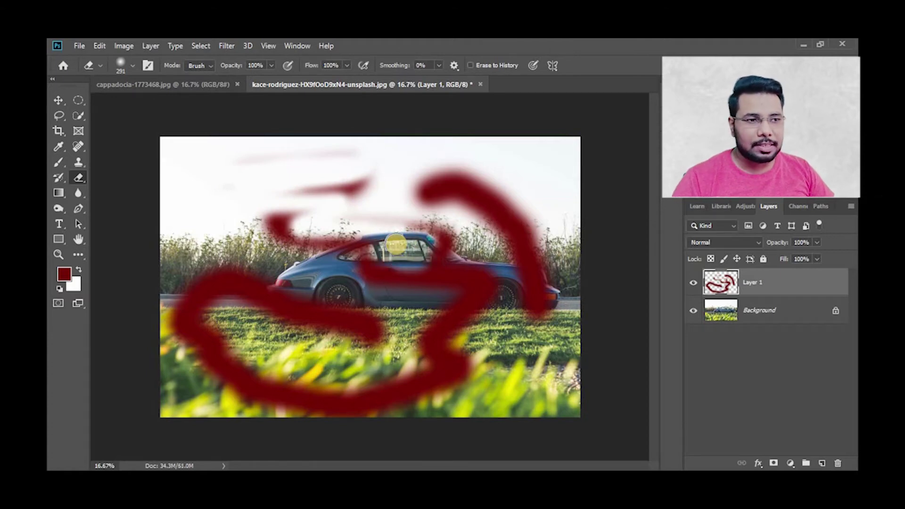
{"action": "key", "text": "ctrl+z"}
{"action": "key", "text": "ctrl+z"}
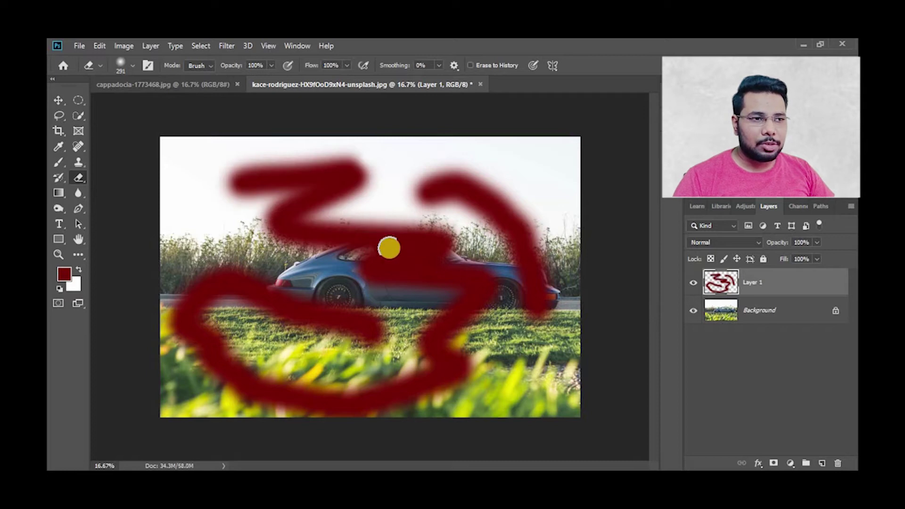
{"action": "right_click", "coordinate": [393, 216]}
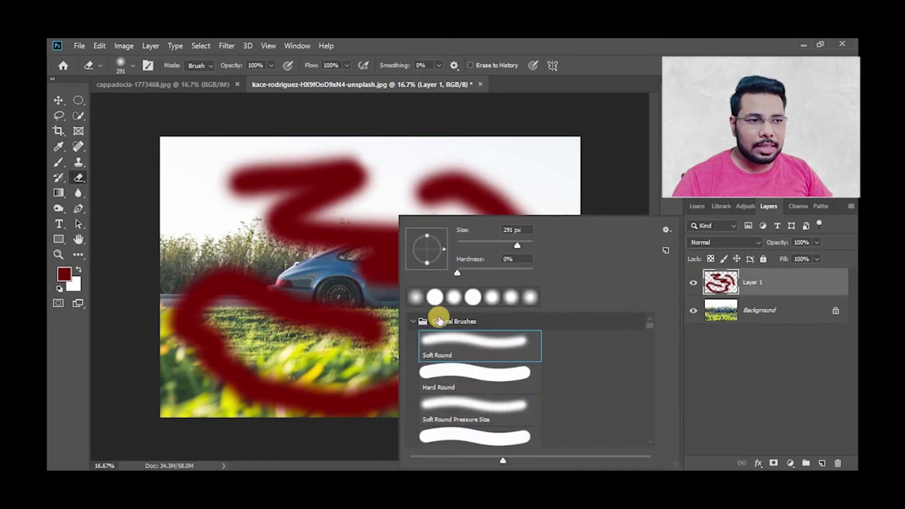
{"action": "left_click", "coordinate": [465, 377]}
{"action": "mouse_move", "coordinate": [317, 177]}
{"action": "left_mouse_down"}
{"action": "mouse_move", "coordinate": [324, 166]}
{"action": "mouse_move", "coordinate": [422, 267]}
{"action": "mouse_move", "coordinate": [455, 179]}
{"action": "mouse_move", "coordinate": [427, 194]}
{"action": "left_mouse_up"}
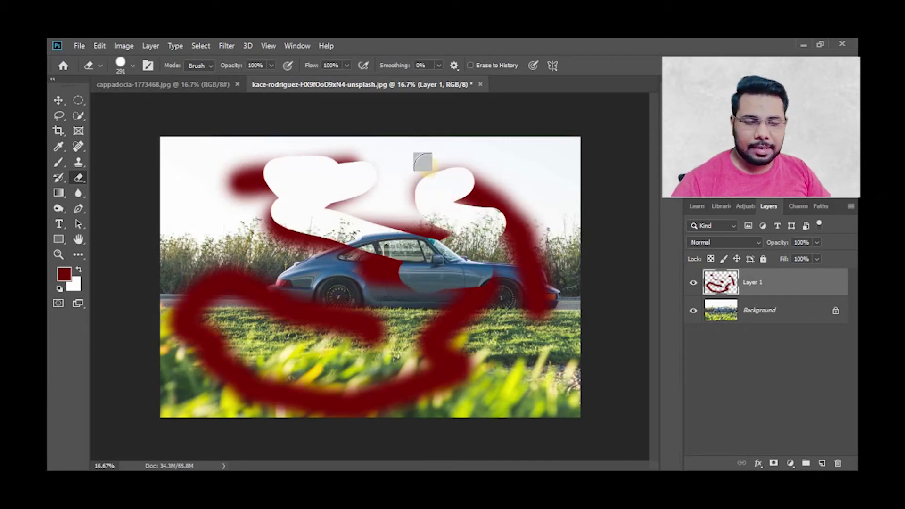
{"action": "key", "text": "ctrl+z"}
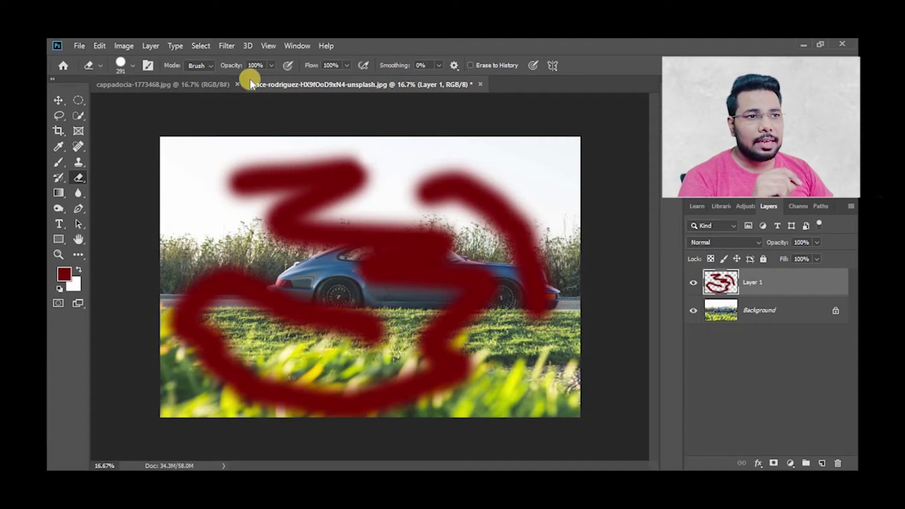
- Lower eraser opacity to 26% and partially fade the red strokes
{"action": "left_click", "coordinate": [272, 66]}
{"action": "left_click_drag", "start_coordinate": [272, 77], "coordinate": [221, 81]}
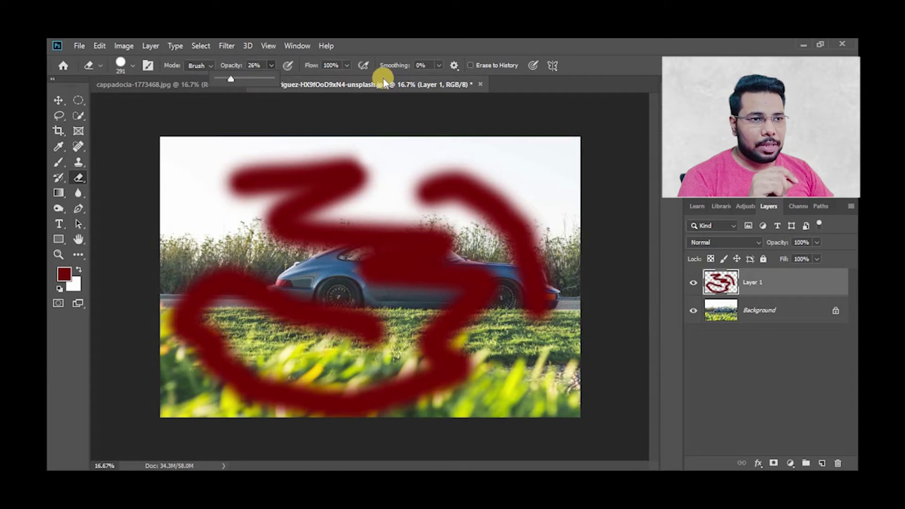
{"action": "left_click_drag", "start_coordinate": [348, 175], "coordinate": [287, 211]}
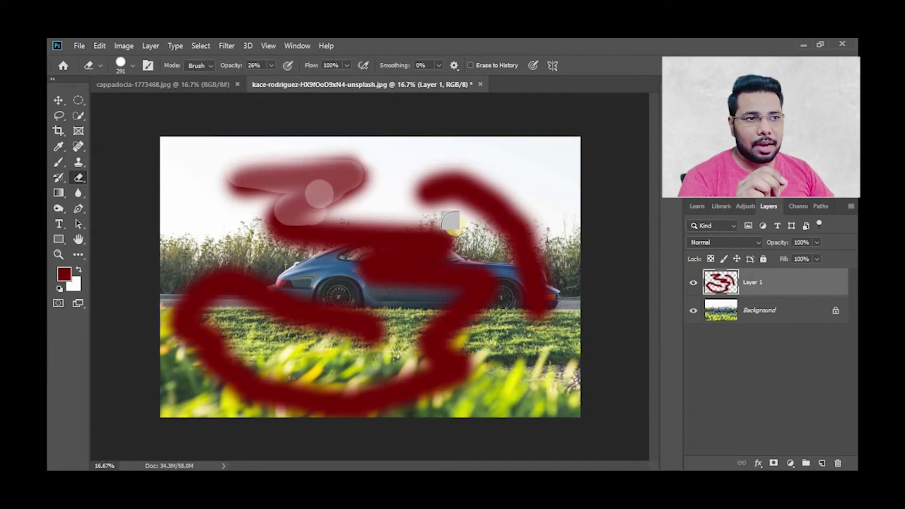
{"action": "left_click_drag", "start_coordinate": [286, 211], "coordinate": [452, 224]}
- Set eraser flow to 40%, test-fade the strokes again, then delete Layer 1
{"action": "left_click", "coordinate": [347, 65]}
{"action": "left_click_drag", "start_coordinate": [349, 79], "coordinate": [314, 79]}
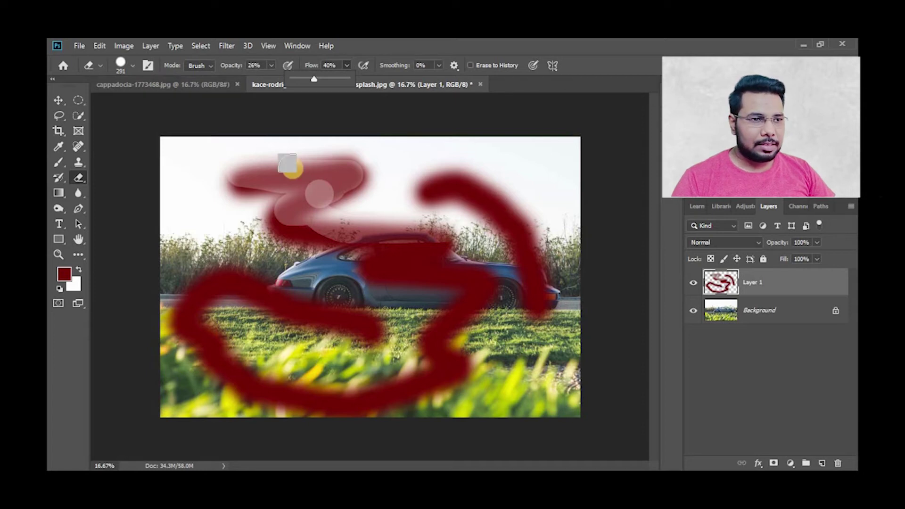
{"action": "key", "text": "ctrl+z"}
{"action": "key", "text": "ctrl+z"}
{"action": "left_click_drag", "start_coordinate": [378, 218], "coordinate": [266, 176]}
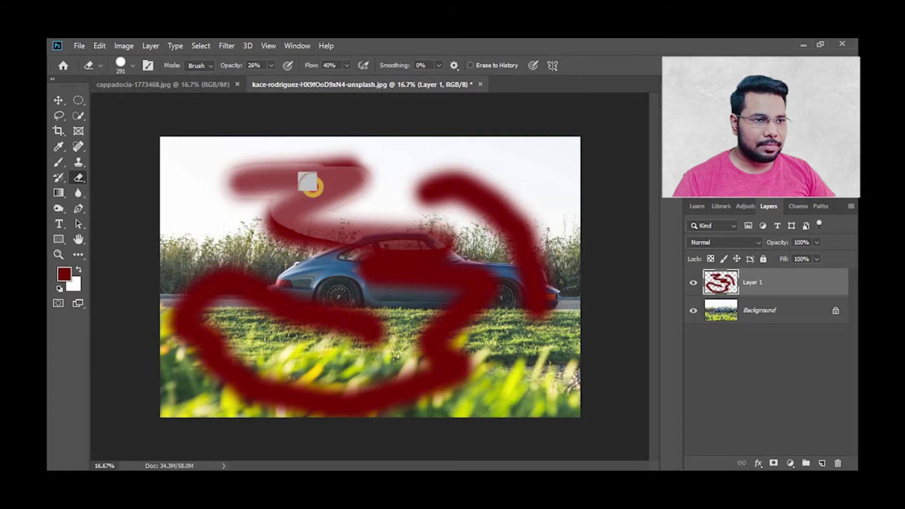
{"action": "mouse_move", "coordinate": [373, 250]}
{"action": "left_mouse_down"}
{"action": "mouse_move", "coordinate": [442, 325]}
{"action": "mouse_move", "coordinate": [317, 378]}
{"action": "mouse_move", "coordinate": [257, 323]}
{"action": "mouse_move", "coordinate": [402, 313]}
{"action": "mouse_move", "coordinate": [410, 255]}
{"action": "mouse_move", "coordinate": [378, 243]}
{"action": "mouse_move", "coordinate": [252, 242]}
{"action": "left_mouse_up"}
{"action": "key", "text": "Delete"}
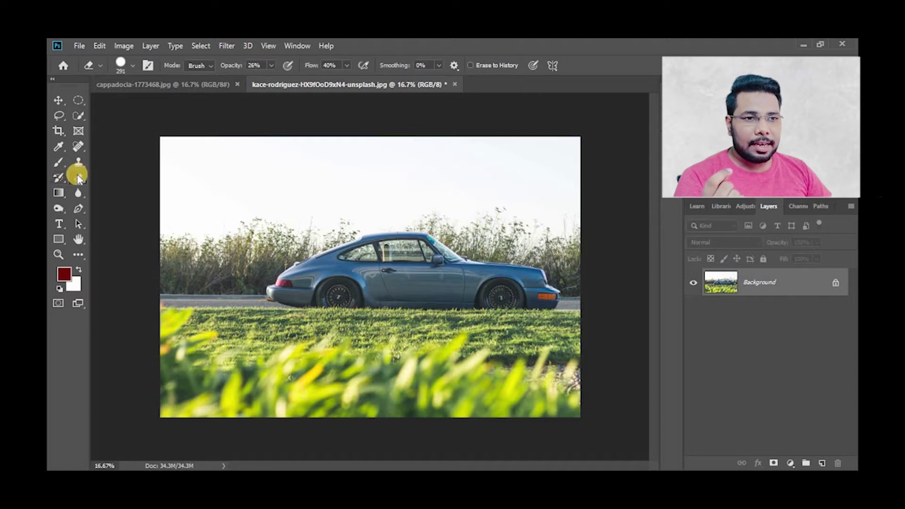
- Switch from the Eraser to the Background Eraser Tool
{"action": "right_click", "coordinate": [78, 176]}
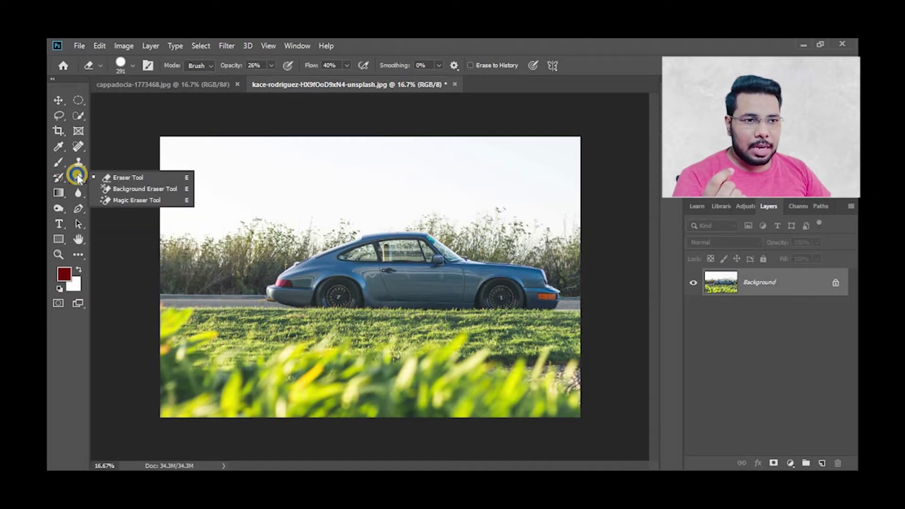
{"action": "left_click", "coordinate": [165, 189]}
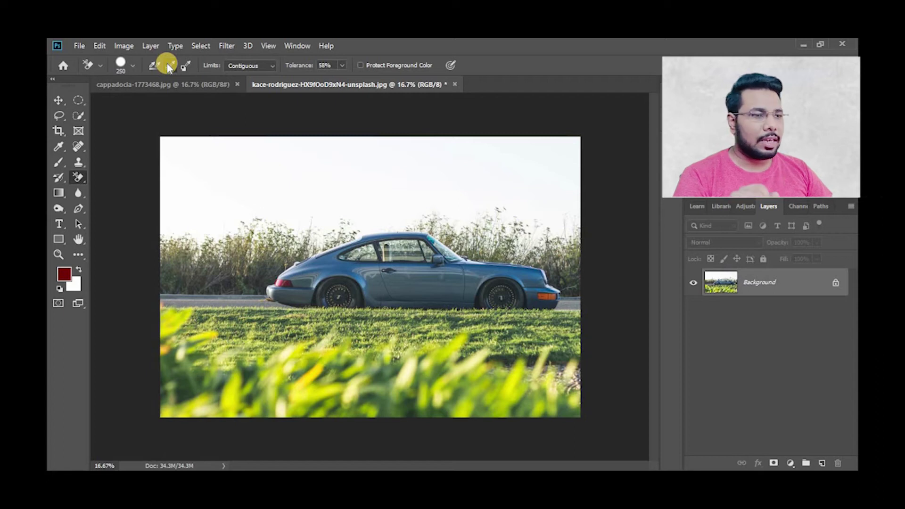
- Duplicate the Background to Layer 1, hide the original, and add an empty Layer 2
{"action": "left_click", "coordinate": [836, 286]}
{"action": "mouse_move", "coordinate": [802, 284]}
{"action": "left_mouse_down"}
{"action": "mouse_move", "coordinate": [816, 410]}
{"action": "mouse_move", "coordinate": [807, 359]}
{"action": "left_mouse_up"}
{"action": "key", "text": "ctrl+z"}
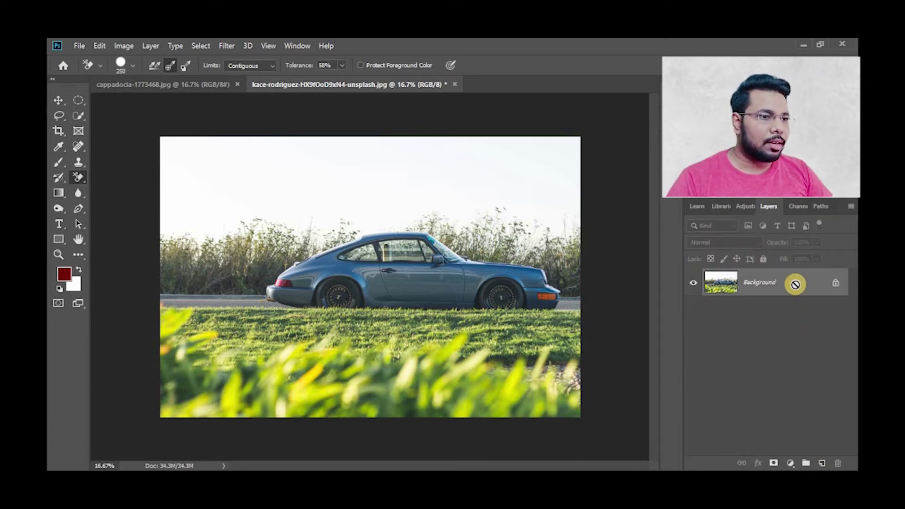
{"action": "key", "text": "ctrl+j"}
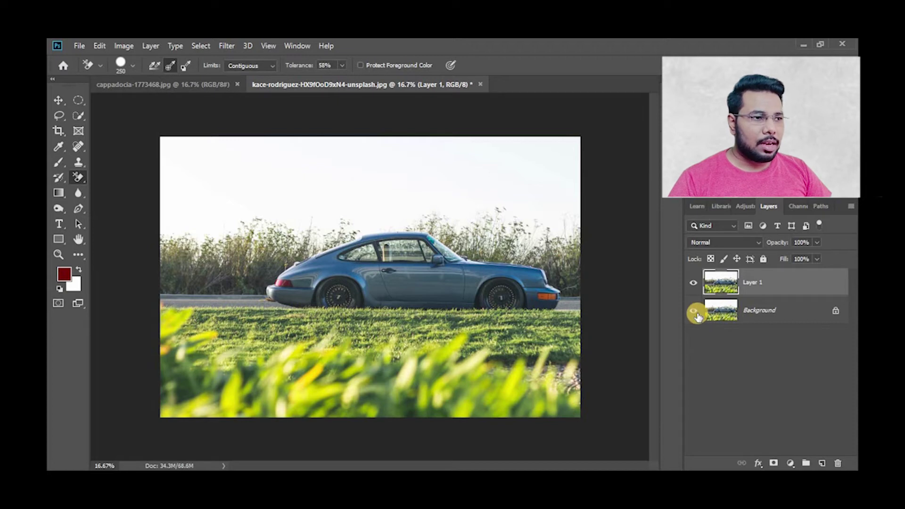
{"action": "left_click", "coordinate": [691, 313]}
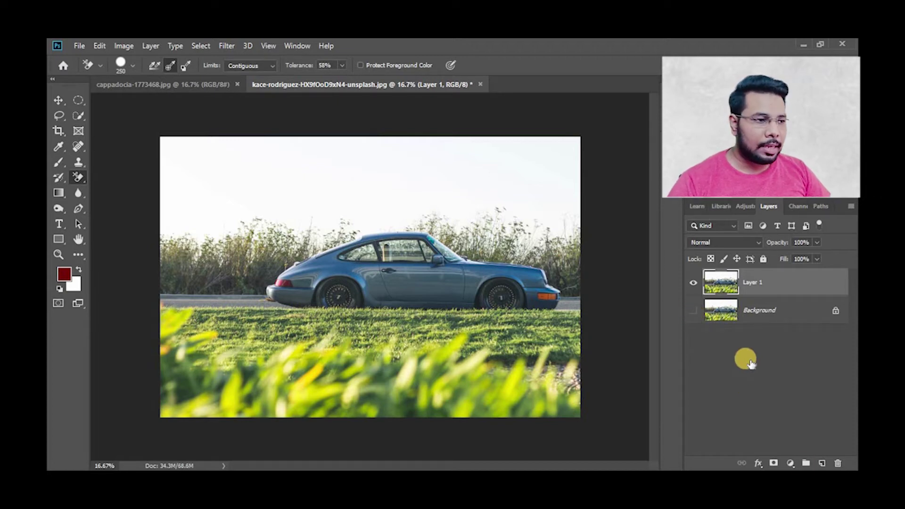
{"action": "left_click", "coordinate": [822, 463]}
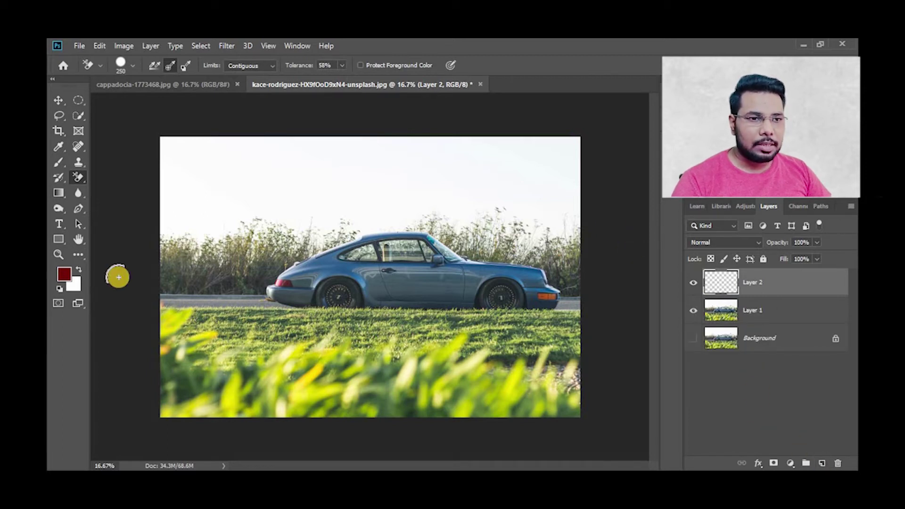
- Fill Layer 2 with a blue foreground colour and move it beneath Layer 1
{"action": "left_click", "coordinate": [64, 273]}
{"action": "left_click", "coordinate": [522, 194]}
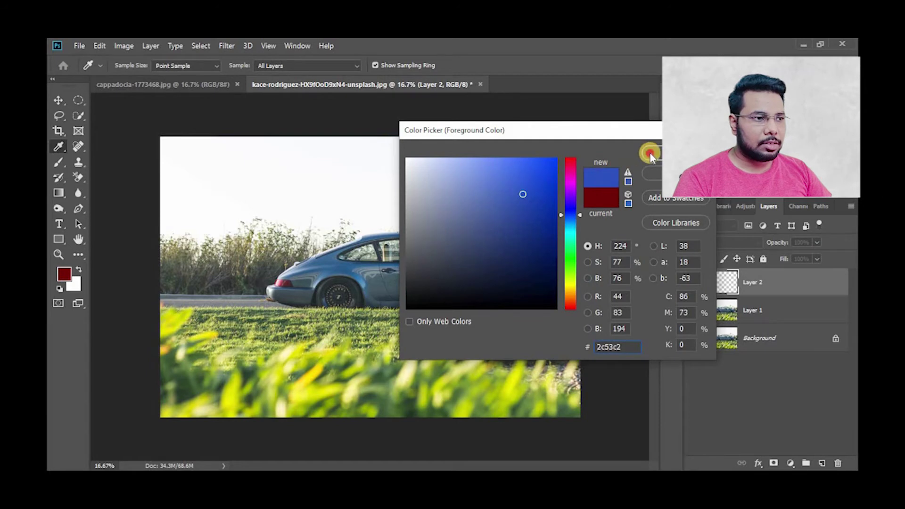
{"action": "left_click", "coordinate": [650, 155]}
{"action": "key", "text": "alt+BackSpace"}
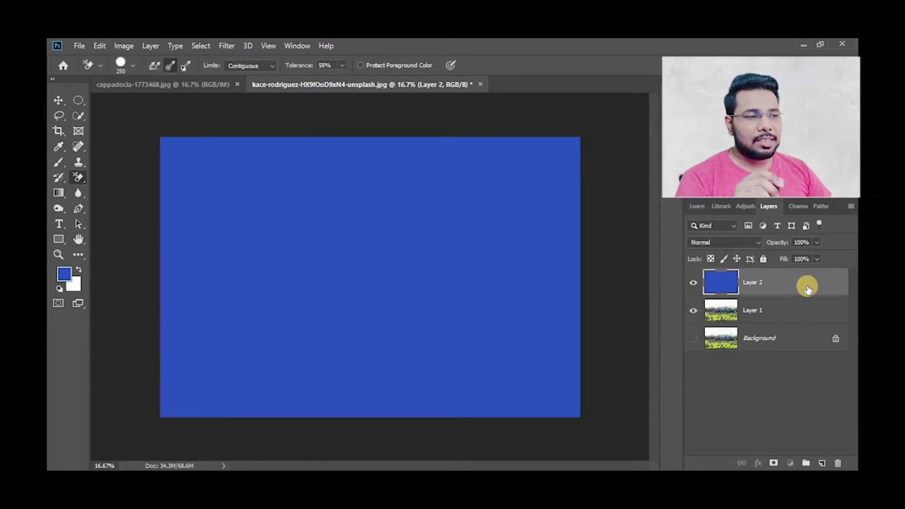
{"action": "left_click_drag", "start_coordinate": [808, 288], "coordinate": [799, 315]}
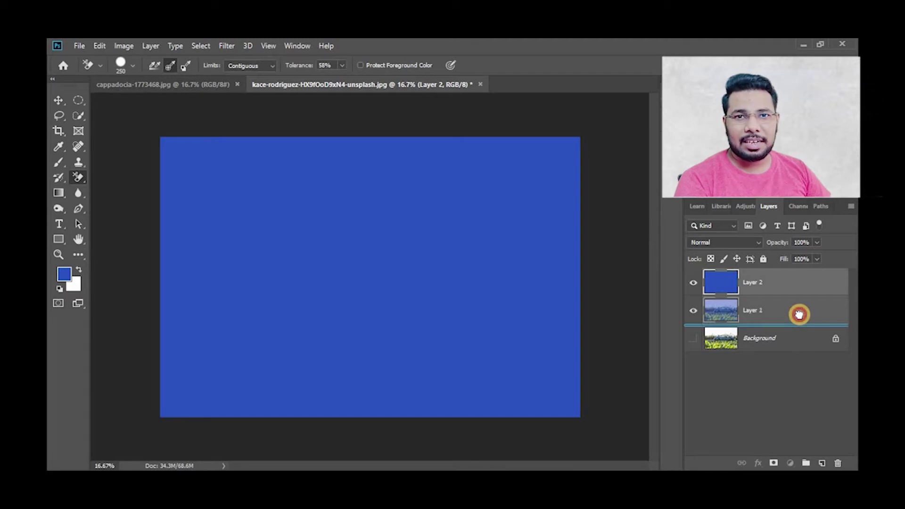
{"action": "left_click_drag", "start_coordinate": [799, 315], "coordinate": [799, 314]}
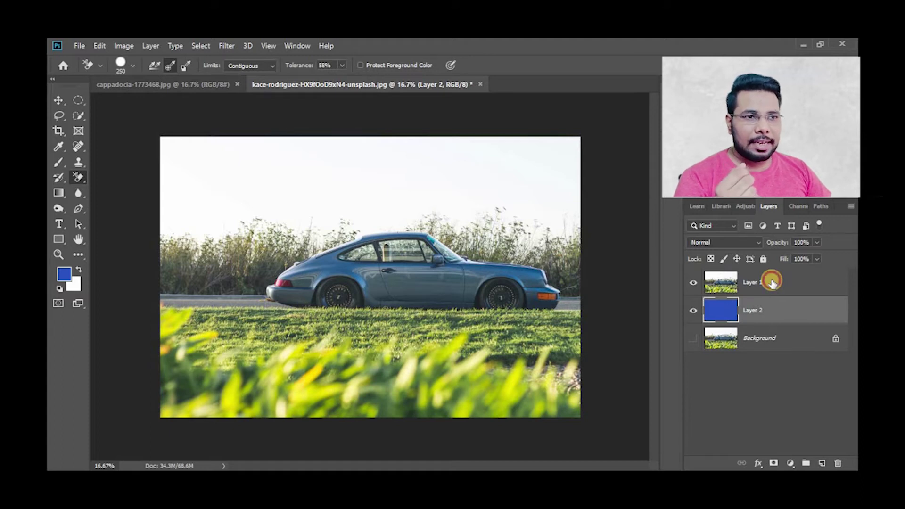
{"action": "left_click", "coordinate": [772, 282]}
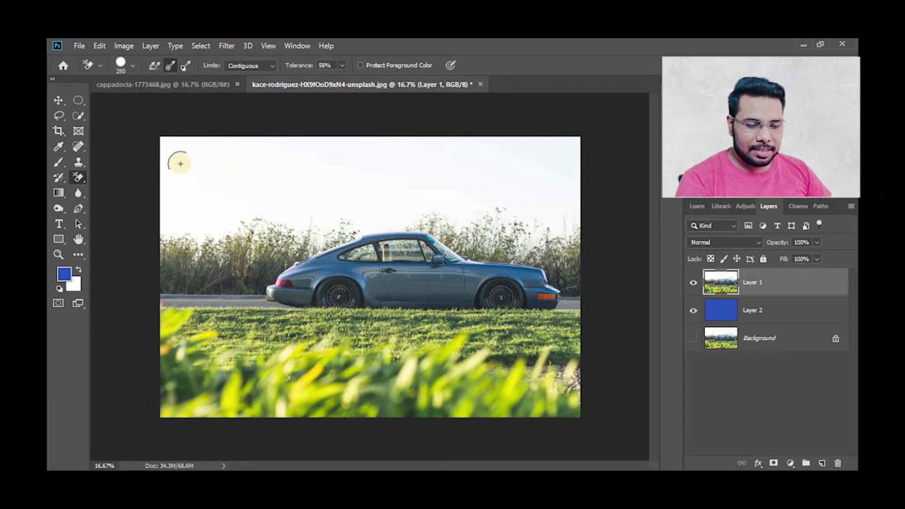
- Erase the white sky from Layer 1 with a 700 px Background Eraser, revealing blue
{"action": "key", "text": "bracketright"}
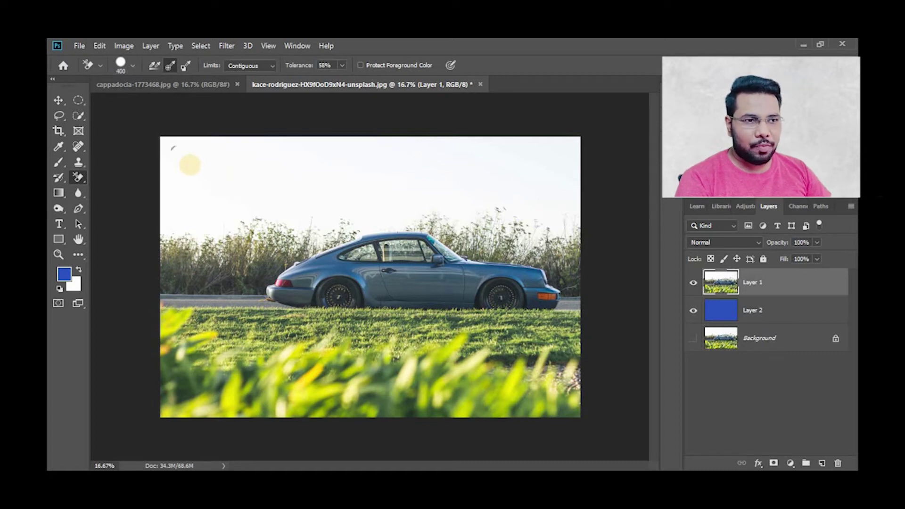
{"action": "key", "text": "bracketright"}
{"action": "key", "text": "bracketright"}
{"action": "key", "text": "bracketright"}
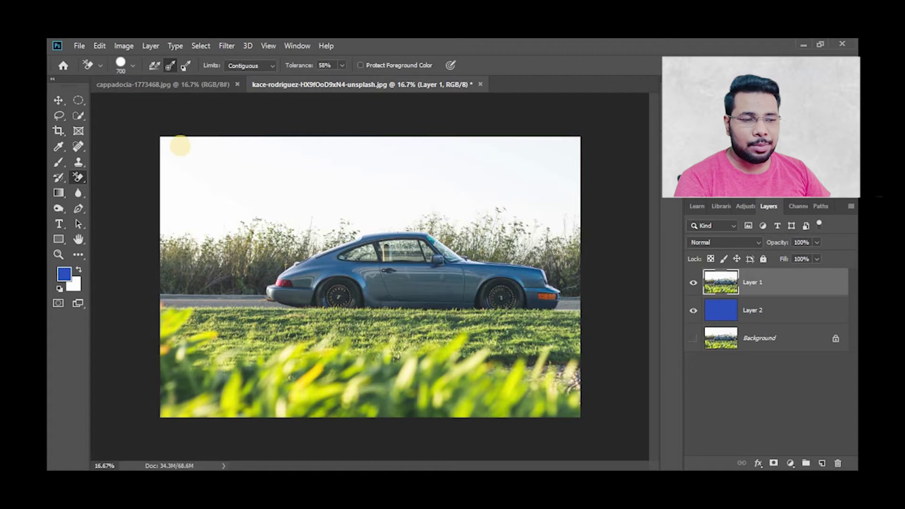
{"action": "left_click", "coordinate": [178, 160]}
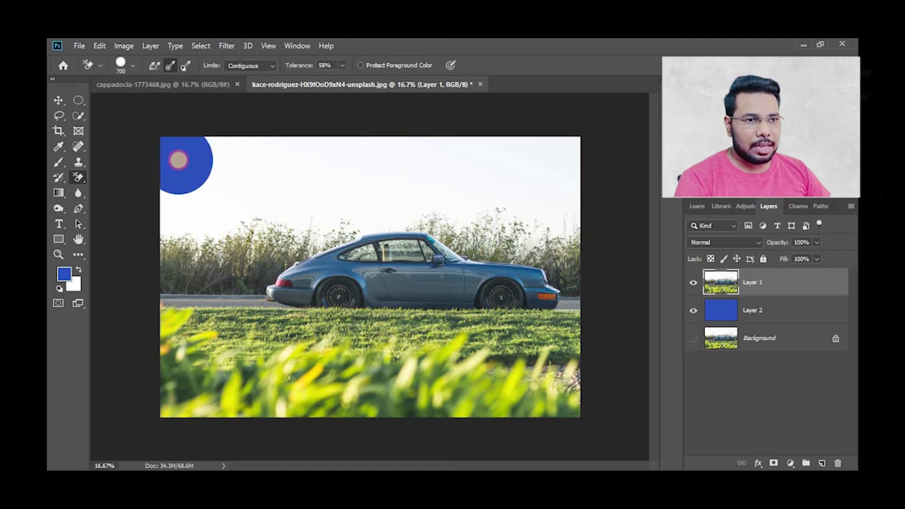
{"action": "mouse_move", "coordinate": [244, 157]}
{"action": "left_mouse_down"}
{"action": "mouse_move", "coordinate": [283, 175]}
{"action": "mouse_move", "coordinate": [148, 225]}
{"action": "mouse_move", "coordinate": [254, 234]}
{"action": "mouse_move", "coordinate": [250, 221]}
{"action": "left_mouse_up"}
{"action": "left_click", "coordinate": [306, 232]}
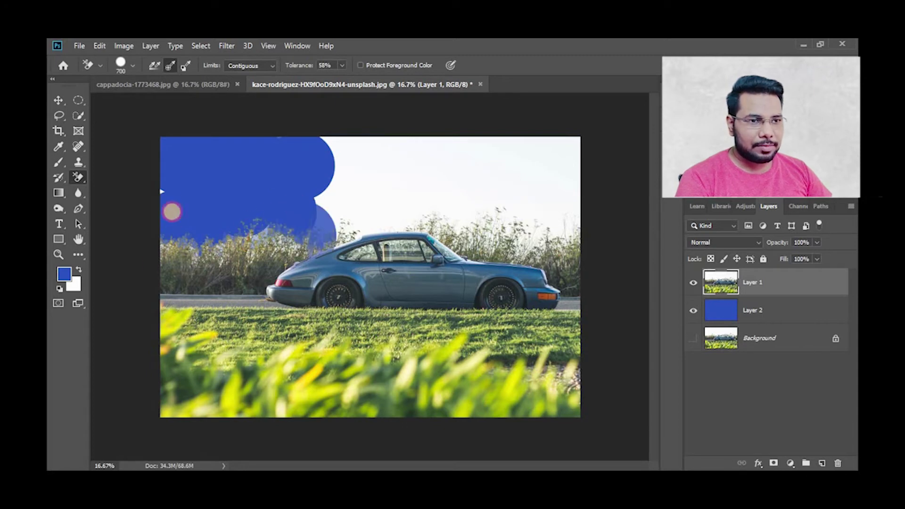
{"action": "mouse_move", "coordinate": [461, 170]}
{"action": "left_mouse_down"}
{"action": "mouse_move", "coordinate": [287, 145]}
{"action": "mouse_move", "coordinate": [564, 164]}
{"action": "mouse_move", "coordinate": [553, 236]}
{"action": "mouse_move", "coordinate": [377, 246]}
{"action": "mouse_move", "coordinate": [467, 238]}
{"action": "mouse_move", "coordinate": [385, 238]}
{"action": "mouse_move", "coordinate": [415, 227]}
{"action": "mouse_move", "coordinate": [333, 225]}
{"action": "mouse_move", "coordinate": [511, 224]}
{"action": "mouse_move", "coordinate": [435, 146]}
{"action": "mouse_move", "coordinate": [537, 137]}
{"action": "mouse_move", "coordinate": [576, 202]}
{"action": "mouse_move", "coordinate": [572, 228]}
{"action": "left_mouse_up"}
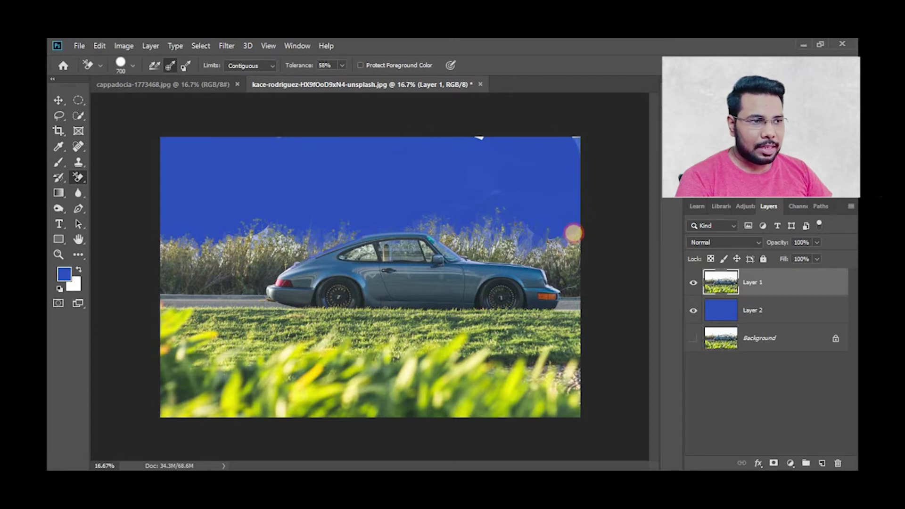
{"action": "mouse_move", "coordinate": [491, 190]}
{"action": "left_mouse_down"}
{"action": "mouse_move", "coordinate": [541, 176]}
{"action": "mouse_move", "coordinate": [569, 146]}
{"action": "mouse_move", "coordinate": [477, 138]}
{"action": "mouse_move", "coordinate": [568, 135]}
{"action": "mouse_move", "coordinate": [579, 138]}
{"action": "mouse_move", "coordinate": [576, 150]}
{"action": "left_mouse_up"}
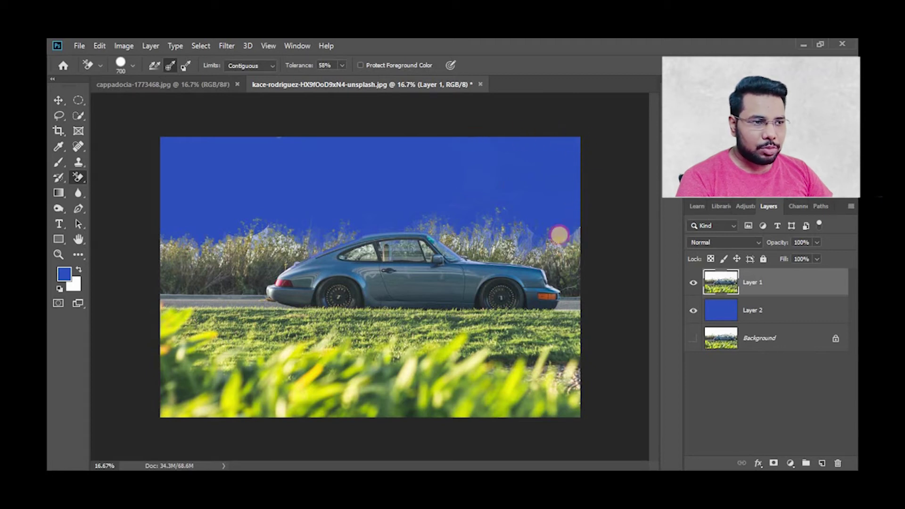
{"action": "mouse_move", "coordinate": [363, 248]}
{"action": "left_mouse_down"}
{"action": "mouse_move", "coordinate": [449, 240]}
{"action": "mouse_move", "coordinate": [289, 239]}
{"action": "mouse_move", "coordinate": [297, 243]}
{"action": "mouse_move", "coordinate": [222, 257]}
{"action": "mouse_move", "coordinate": [173, 254]}
{"action": "mouse_move", "coordinate": [160, 243]}
{"action": "mouse_move", "coordinate": [216, 259]}
{"action": "mouse_move", "coordinate": [319, 248]}
{"action": "mouse_move", "coordinate": [246, 233]}
{"action": "mouse_move", "coordinate": [376, 180]}
{"action": "mouse_move", "coordinate": [587, 245]}
{"action": "mouse_move", "coordinate": [521, 239]}
{"action": "mouse_move", "coordinate": [453, 212]}
{"action": "mouse_move", "coordinate": [461, 159]}
{"action": "left_mouse_up"}
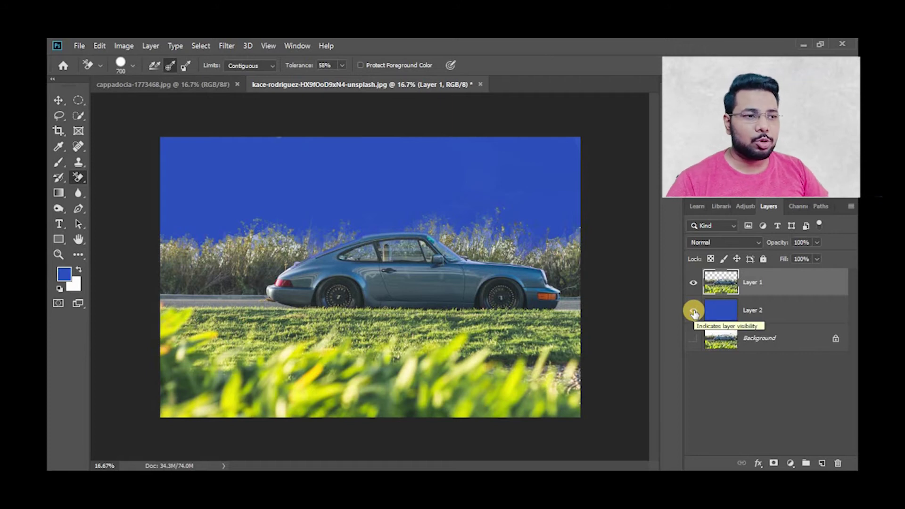
- Hide the blue layer, place the sea-6328687 photo, and scale it to about 119.63%
{"action": "left_click", "coordinate": [694, 312]}
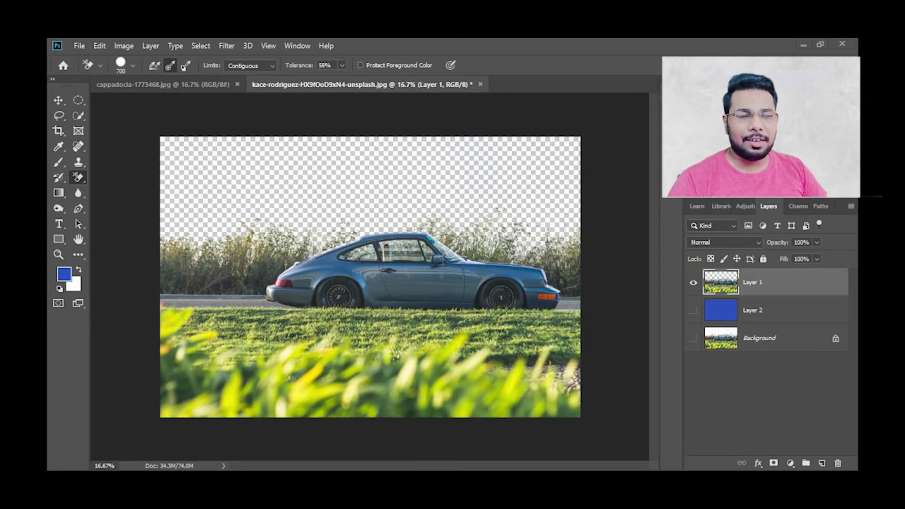
{"action": "left_click", "coordinate": [344, 220]}
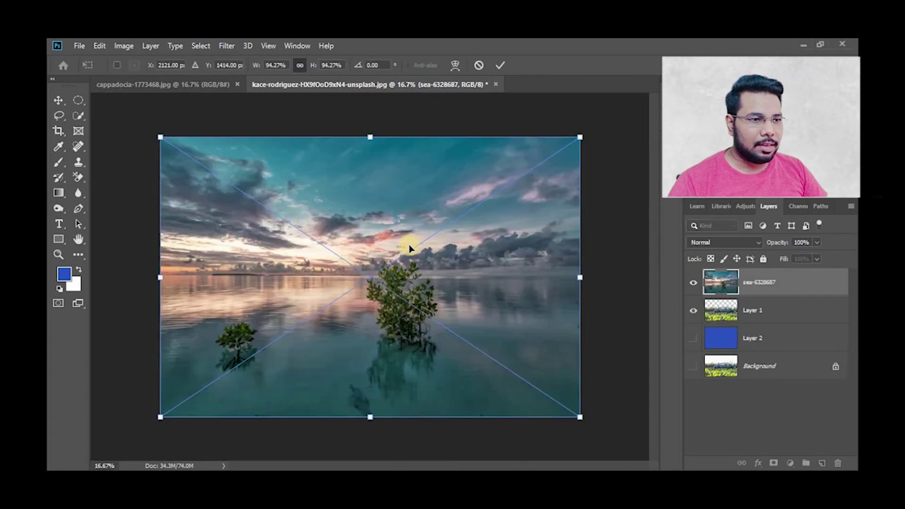
{"action": "mouse_move", "coordinate": [366, 418]}
{"action": "left_mouse_down"}
{"action": "mouse_move", "coordinate": [349, 395]}
{"action": "mouse_move", "coordinate": [350, 375]}
{"action": "left_mouse_up"}
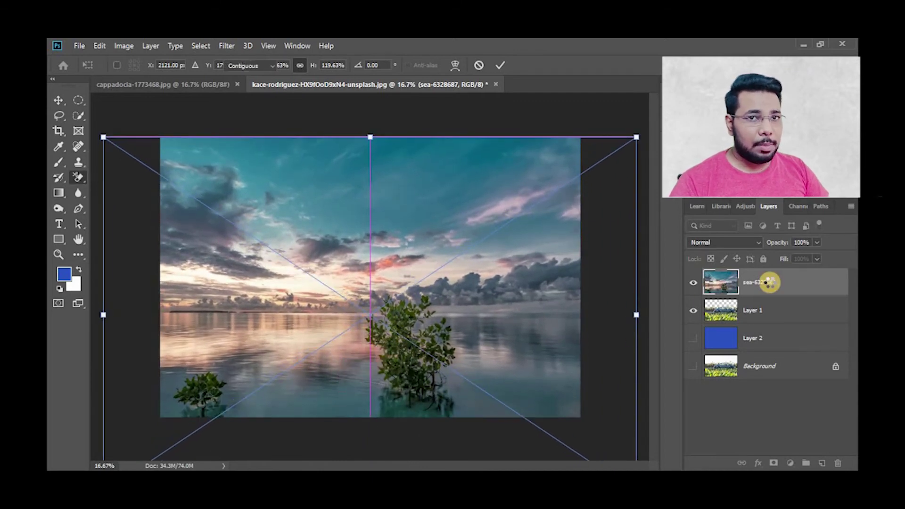
- Commit the sea photo's scaling and move the sea-6328687 layer below Layer 1
{"action": "key", "text": "Return"}
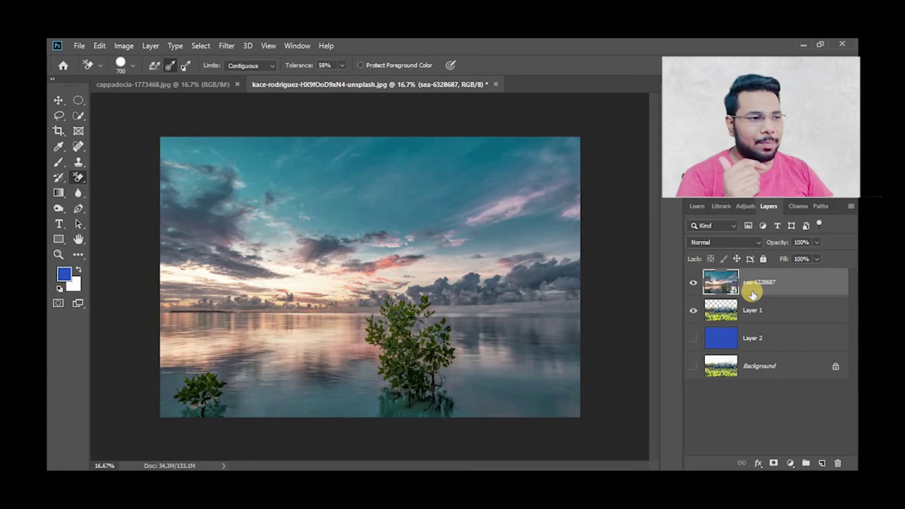
{"action": "left_click_drag", "start_coordinate": [782, 284], "coordinate": [775, 322]}
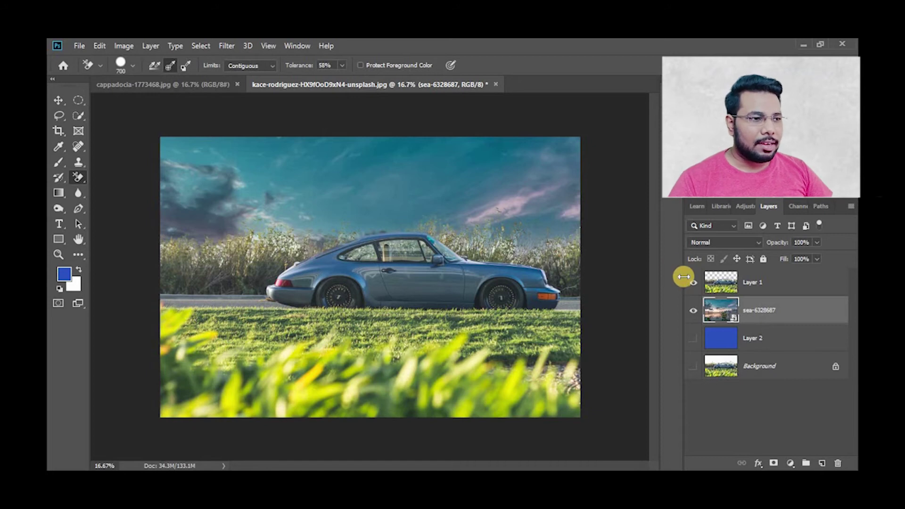
{"action": "left_click", "coordinate": [694, 367], "text": "alt"}
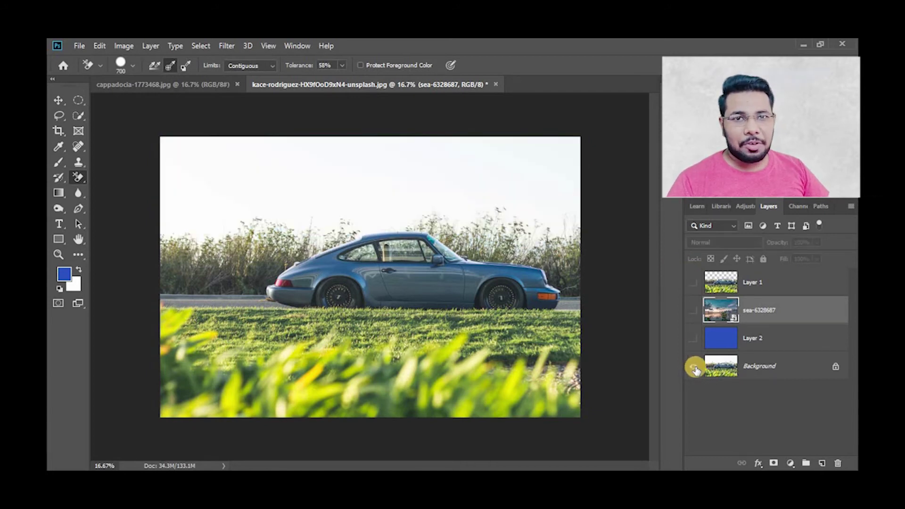
{"action": "left_click", "coordinate": [695, 368], "text": "alt"}
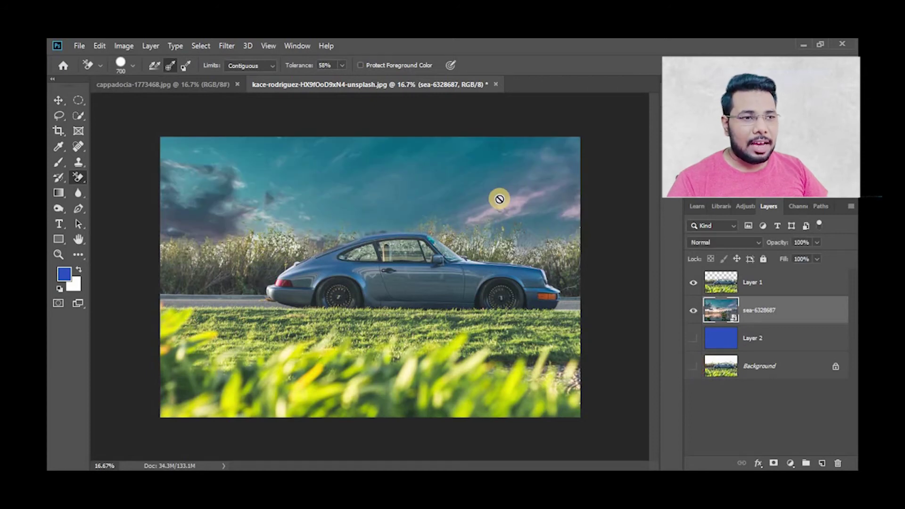
{"action": "scroll", "coordinate": [377, 278], "scroll_direction": "up", "scroll_amount": 3}
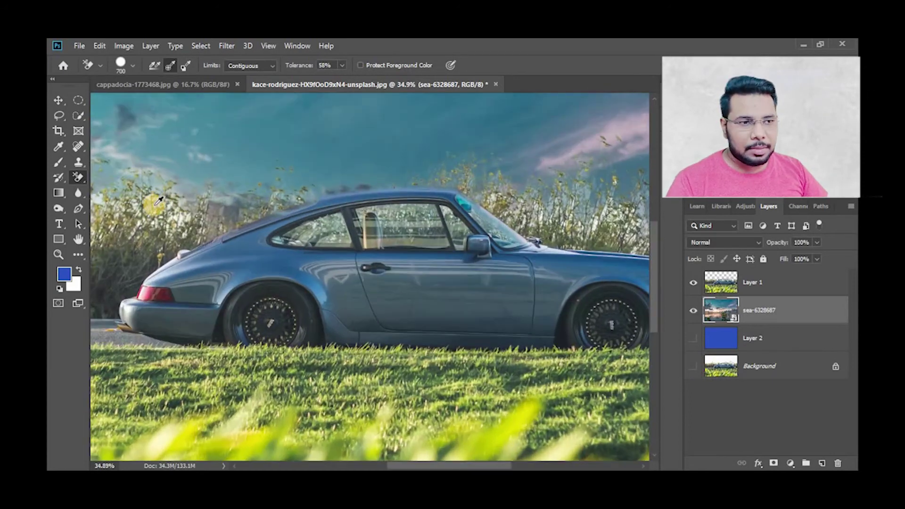
{"action": "scroll", "coordinate": [170, 217], "scroll_direction": "up", "scroll_amount": 3}
{"action": "scroll", "coordinate": [349, 236], "scroll_direction": "left", "scroll_amount": 5}
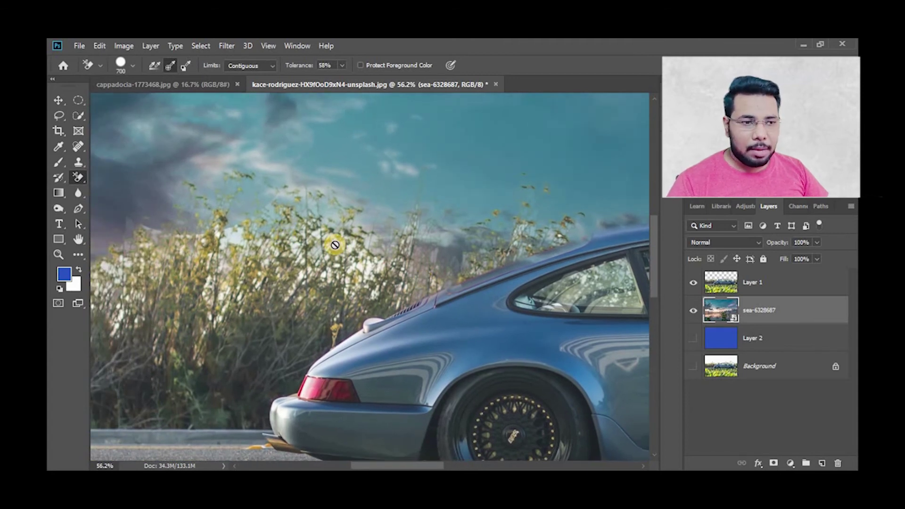
{"action": "scroll", "coordinate": [334, 245], "scroll_direction": "up", "scroll_amount": 3}
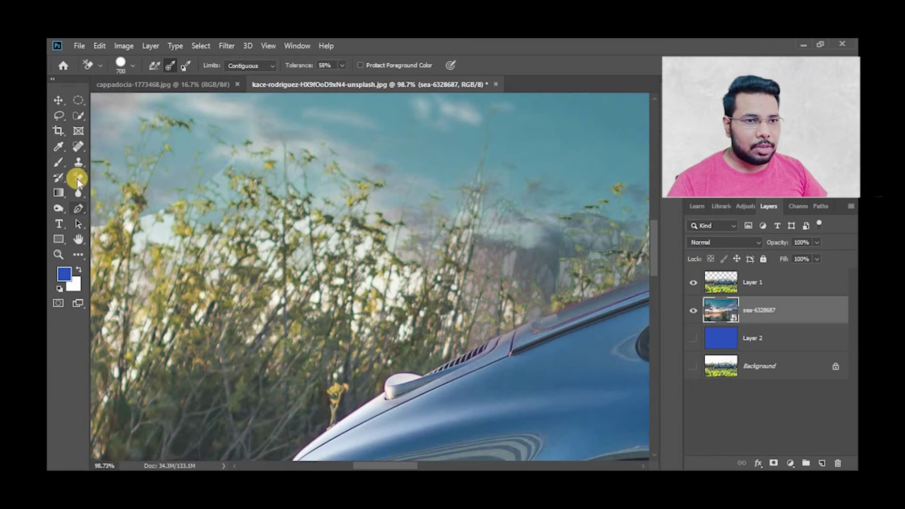
{"action": "right_click", "coordinate": [78, 181]}
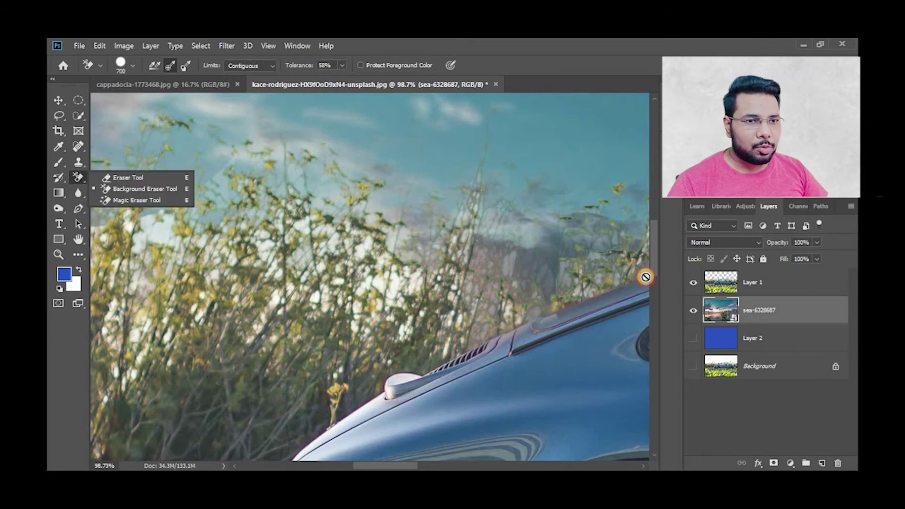
- With a smaller Background Eraser, erase the leftover white sky patches between the bushes on Layer 1
{"action": "left_click", "coordinate": [764, 279]}
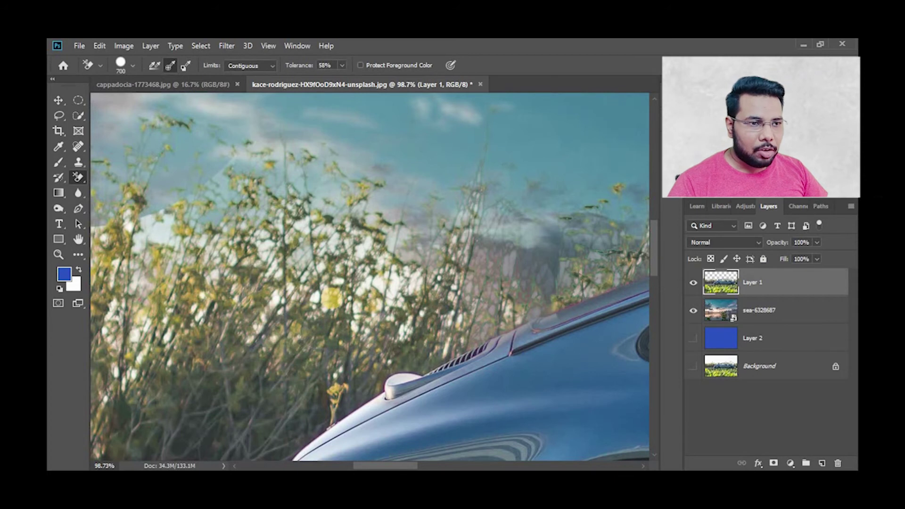
{"action": "key", "text": "bracketleft"}
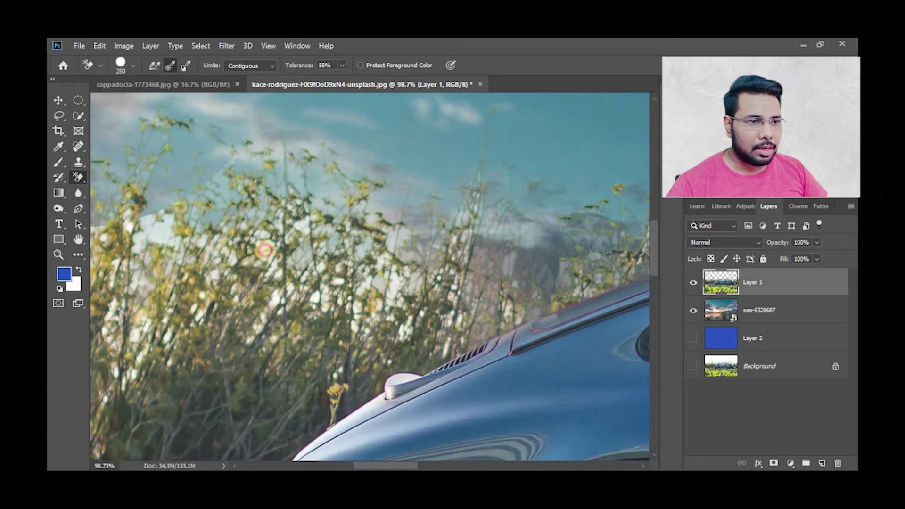
{"action": "left_click", "coordinate": [156, 236]}
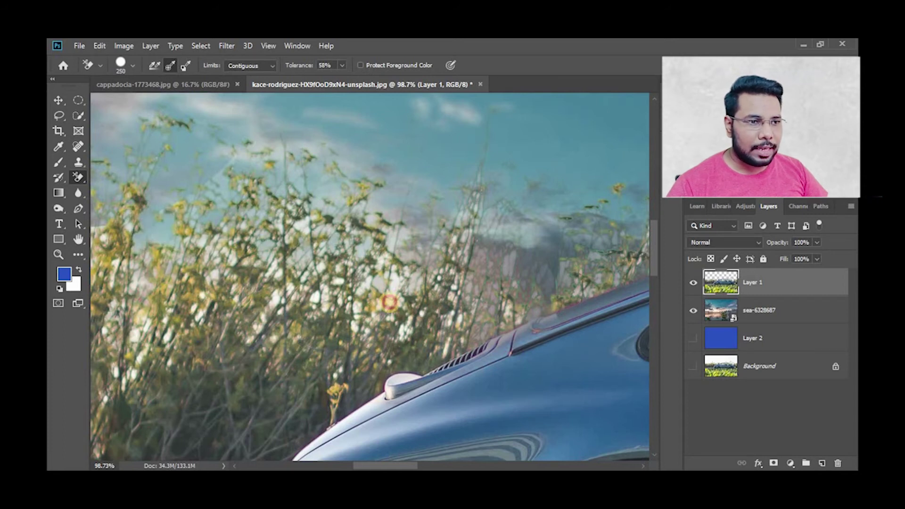
{"action": "left_click", "coordinate": [338, 292]}
{"action": "left_click_drag", "start_coordinate": [384, 280], "coordinate": [152, 315]}
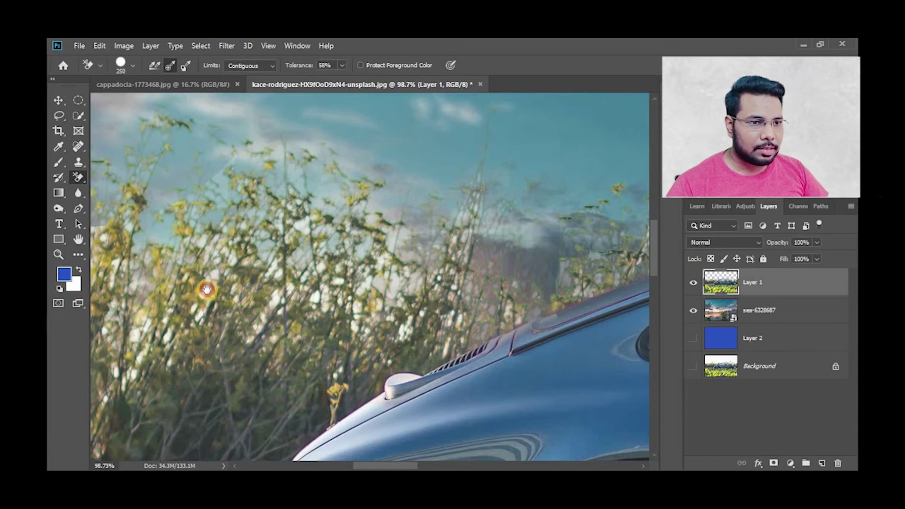
{"action": "left_click_drag", "start_coordinate": [201, 288], "coordinate": [519, 298]}
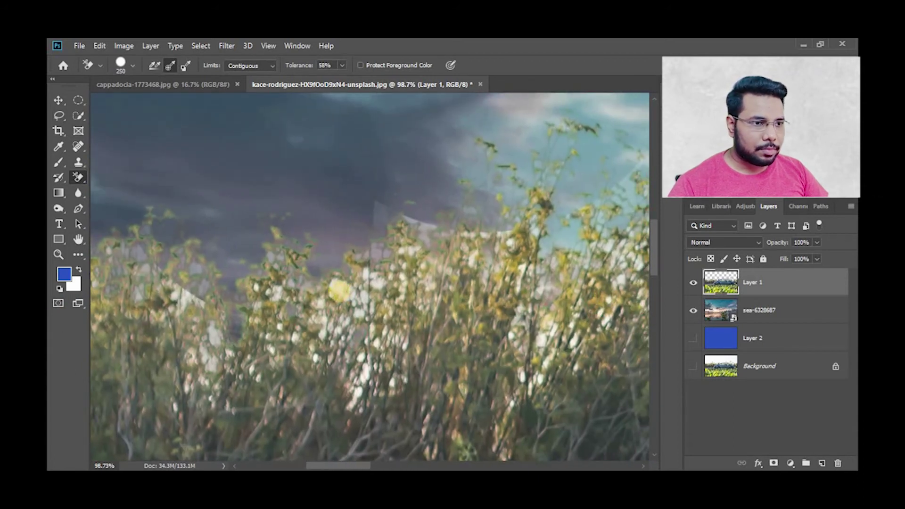
{"action": "left_click_drag", "start_coordinate": [339, 292], "coordinate": [140, 332]}
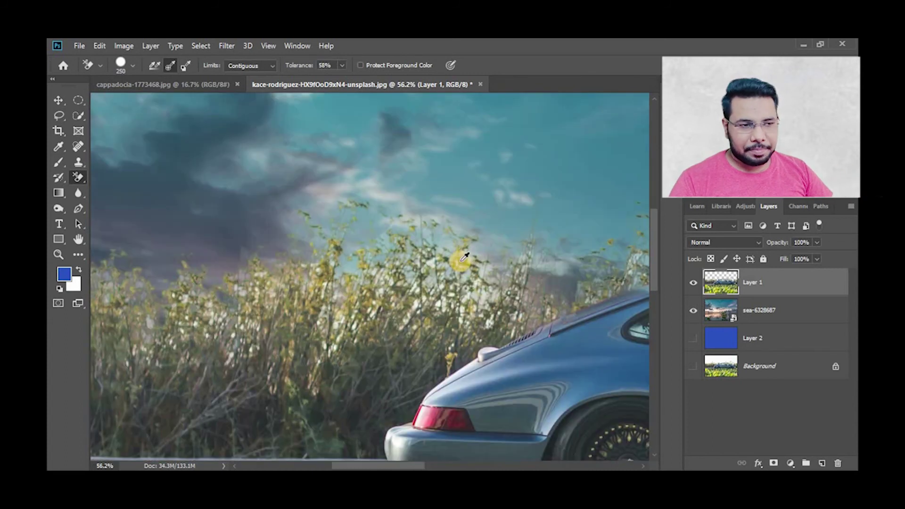
- Move the sea-6328687 sky layer upward so its clouds sit higher behind the car
{"action": "scroll", "coordinate": [459, 260], "scroll_direction": "down", "scroll_amount": 3}
{"action": "scroll", "coordinate": [472, 266], "scroll_direction": "down", "scroll_amount": 3}
{"action": "scroll", "coordinate": [511, 278], "scroll_direction": "down", "scroll_amount": 2}
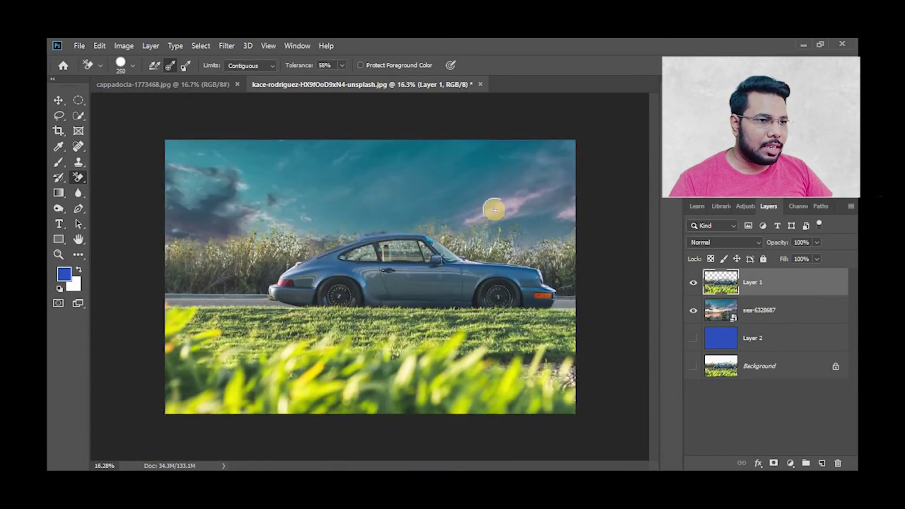
{"action": "left_click", "coordinate": [720, 318]}
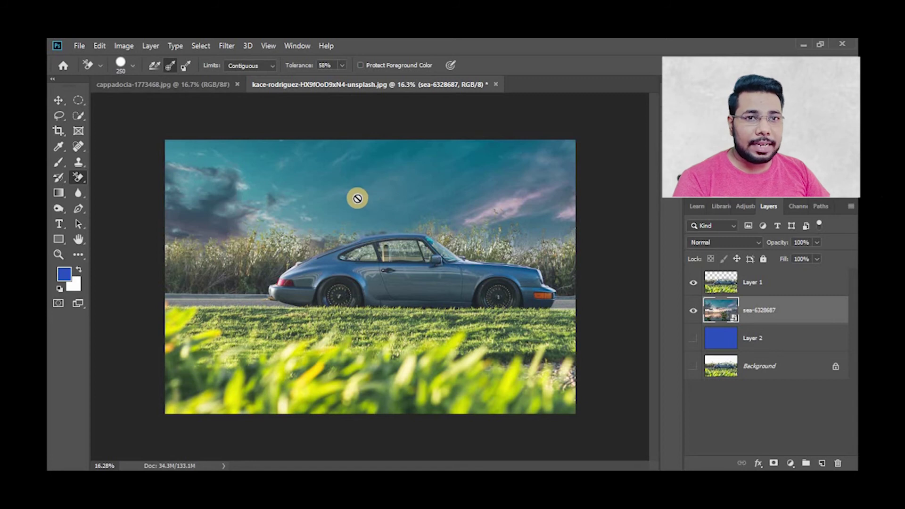
{"action": "key", "text": "v"}
{"action": "mouse_move", "coordinate": [364, 184]}
{"action": "left_mouse_down"}
{"action": "mouse_move", "coordinate": [377, 149]}
{"action": "mouse_move", "coordinate": [378, 174]}
{"action": "left_mouse_up"}
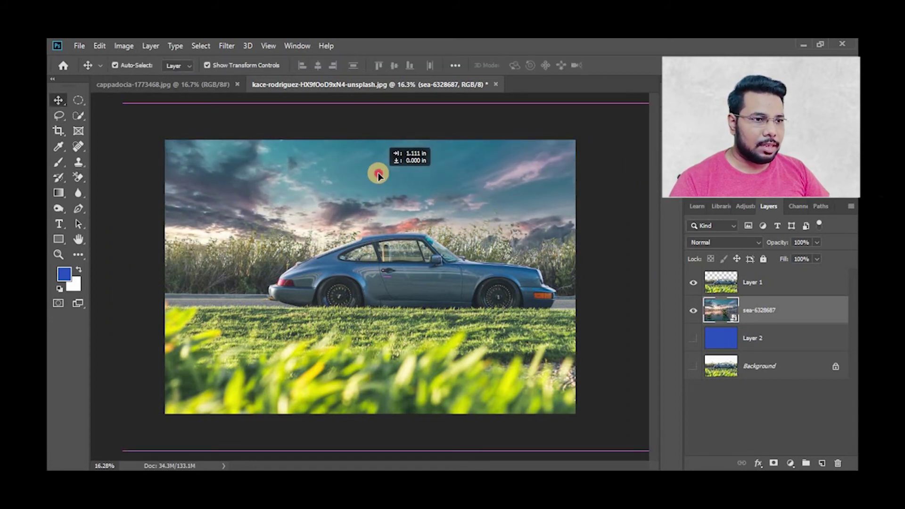
{"action": "left_click_drag", "start_coordinate": [379, 174], "coordinate": [377, 177]}
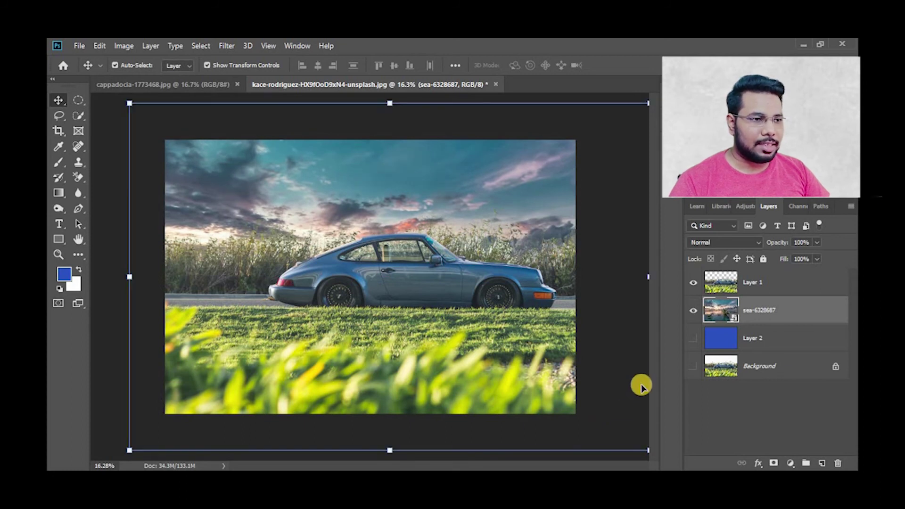
- Toggle the Background layer's visibility to compare the original sky with the new one
{"action": "left_click", "coordinate": [690, 368], "text": "alt"}
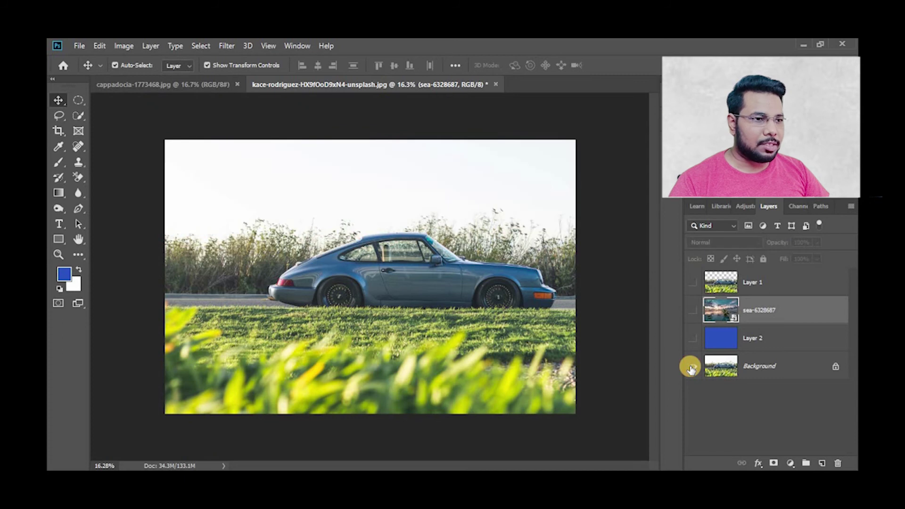
{"action": "left_click", "coordinate": [691, 368], "text": "alt"}
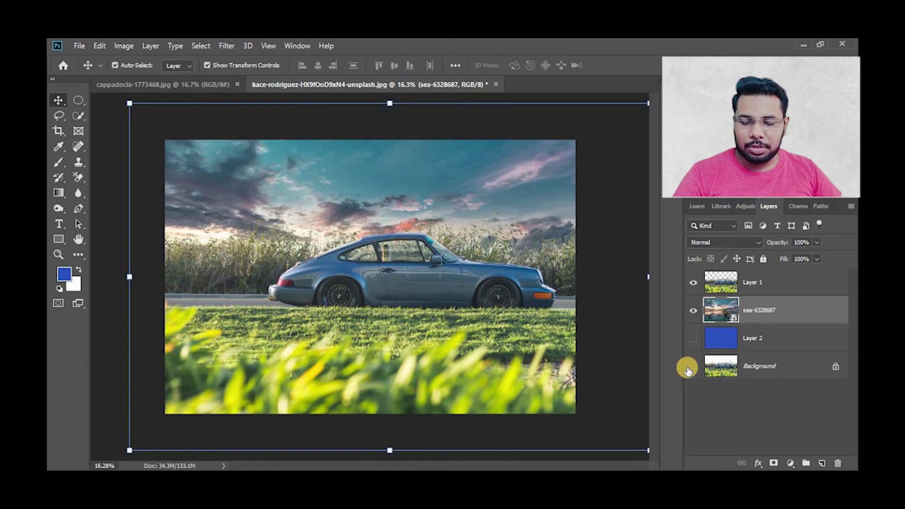
{"action": "key", "text": "i"}
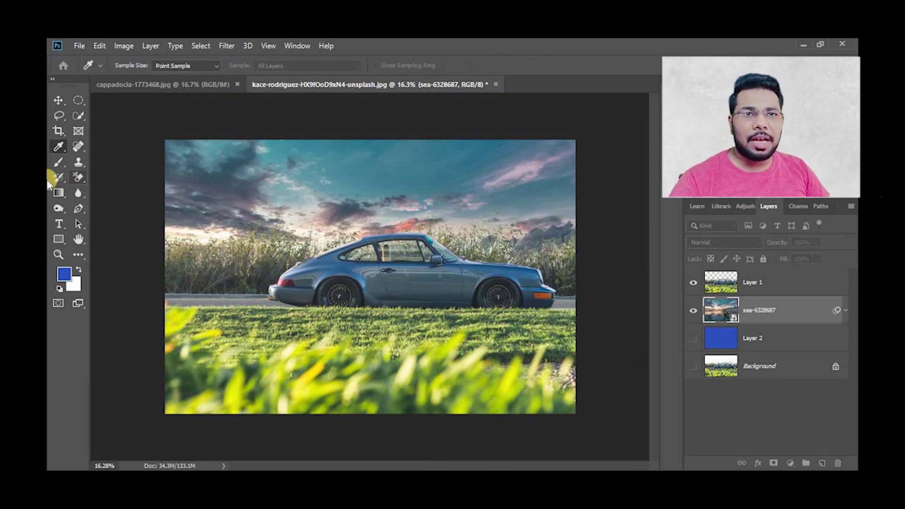
{"action": "key", "text": "w"}
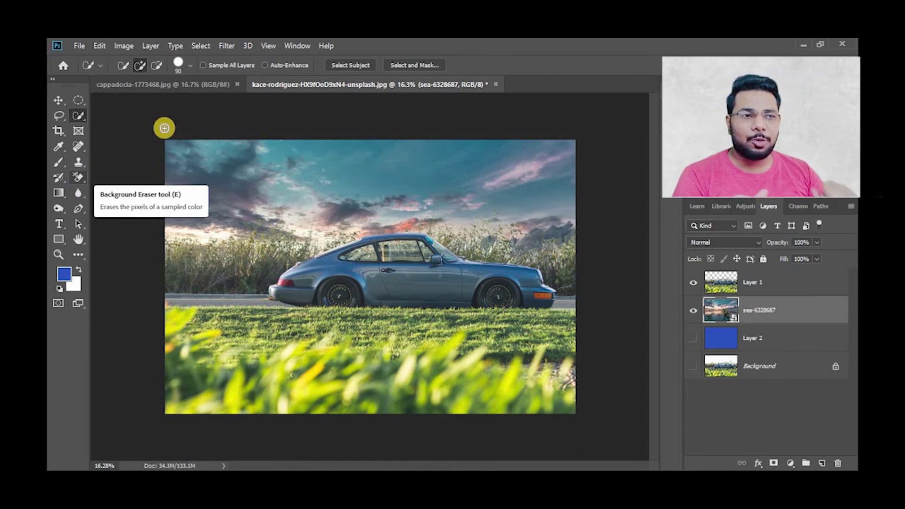
- In the Cappadocia photo, choose the Magic Eraser Tool and duplicate the Background onto Layer 1
{"action": "left_click", "coordinate": [176, 86]}
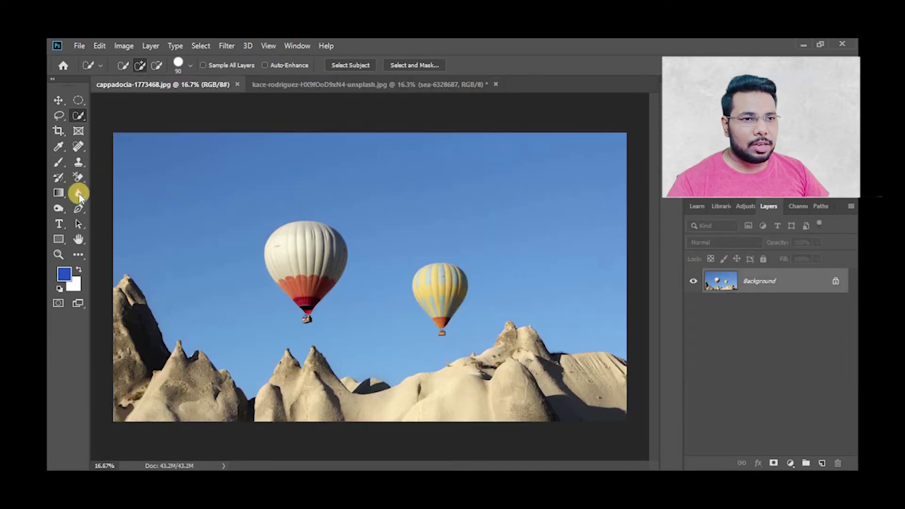
{"action": "left_click", "coordinate": [80, 178]}
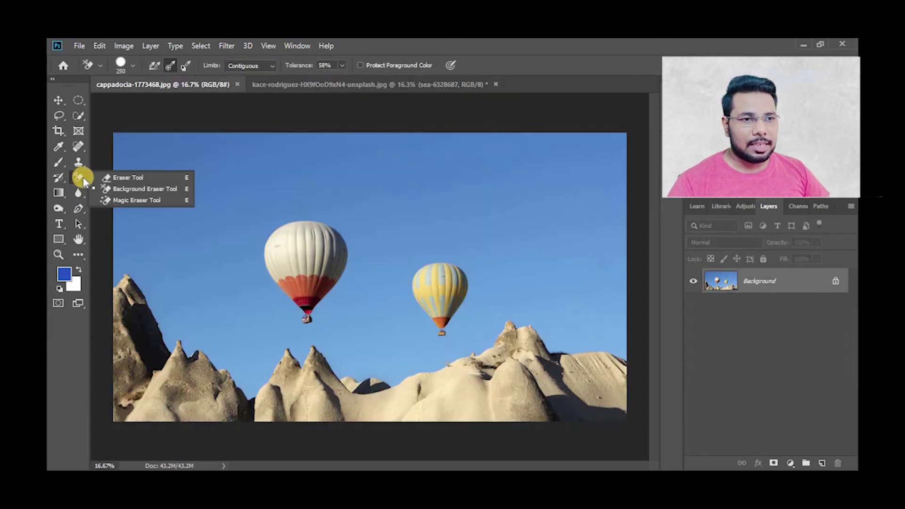
{"action": "left_click", "coordinate": [115, 202]}
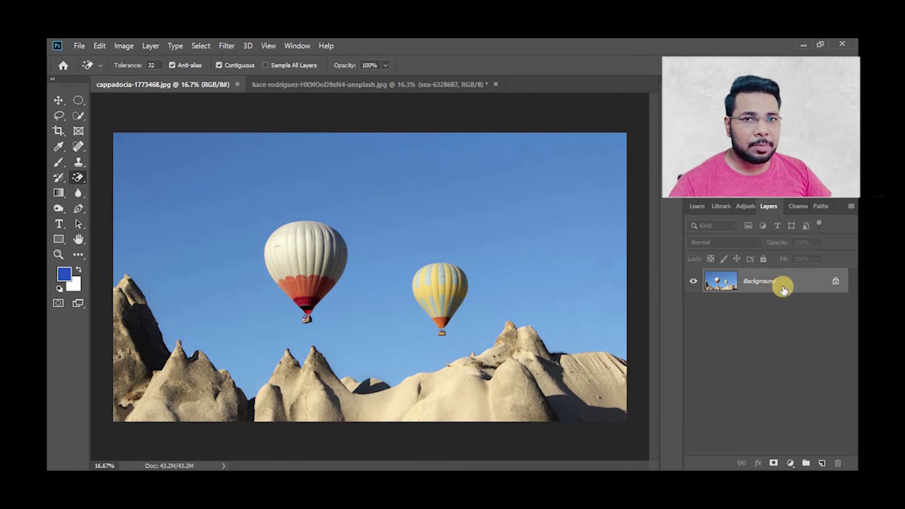
{"action": "key", "text": "ctrl+j"}
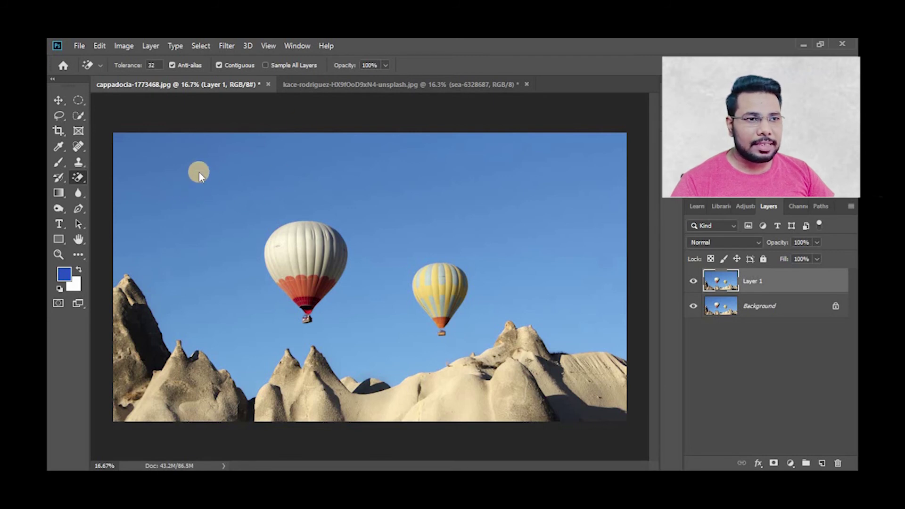
- Magic-erase the blue sky on Layer 1, hiding the Background to check for leftover sky
{"action": "left_click", "coordinate": [199, 172]}
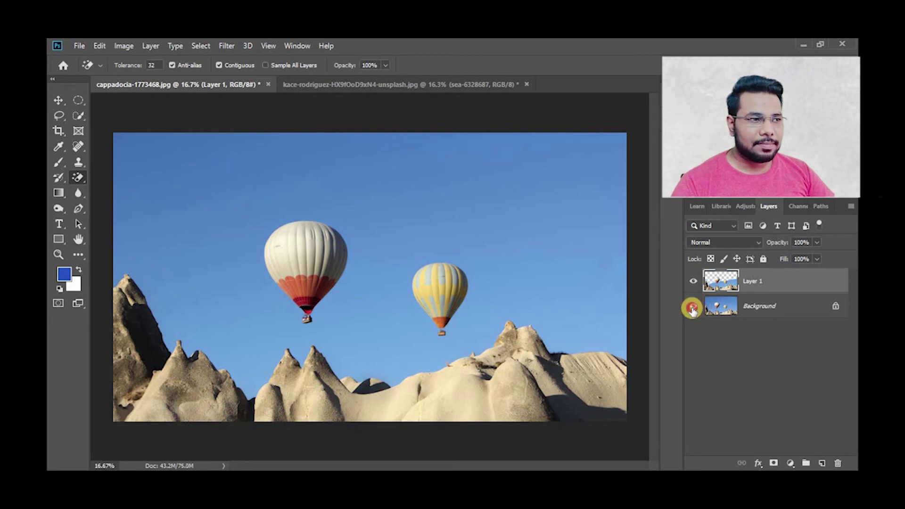
{"action": "left_click", "coordinate": [694, 307]}
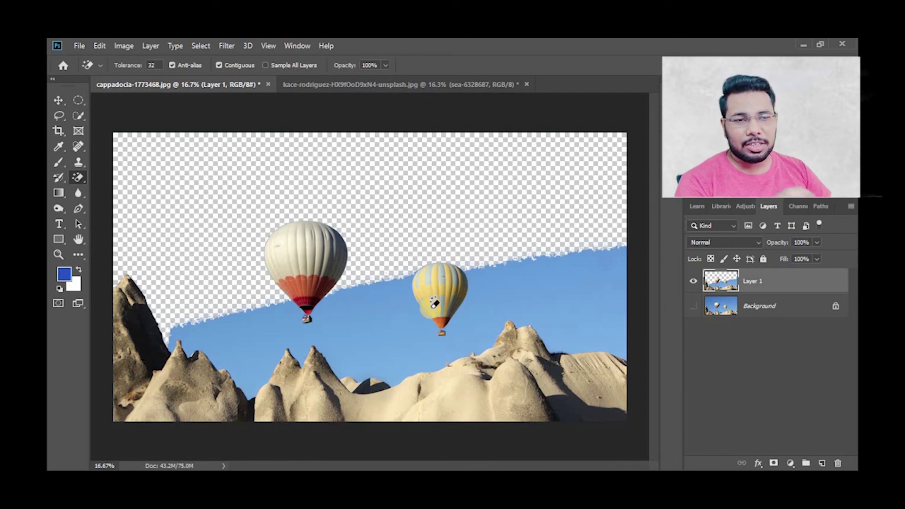
{"action": "left_click", "coordinate": [379, 312]}
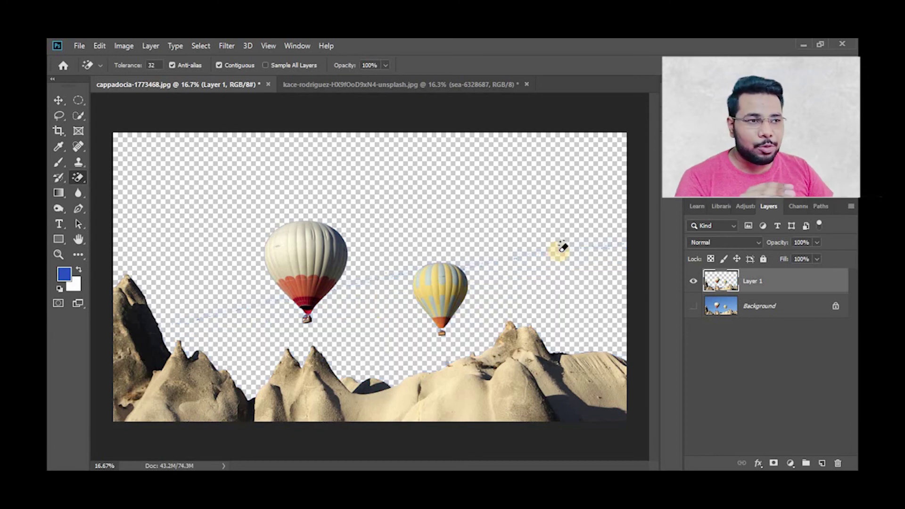
{"action": "left_click", "coordinate": [547, 249]}
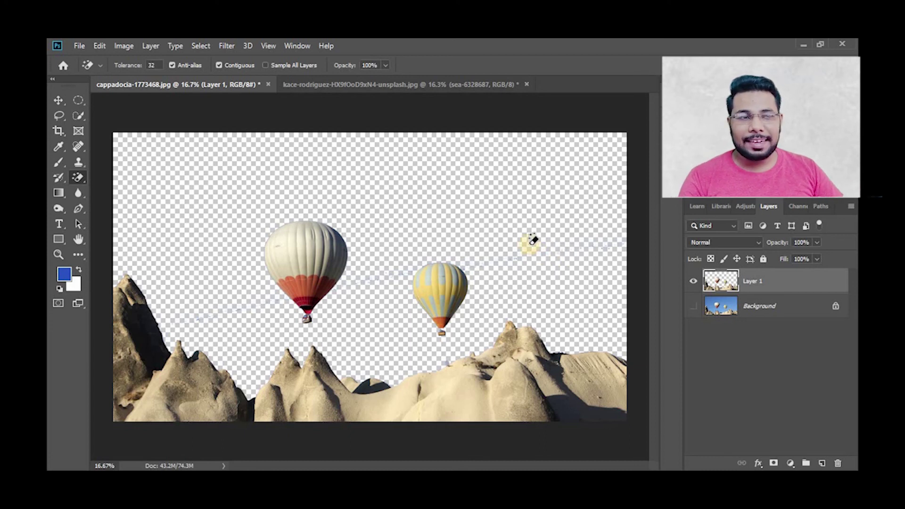
- Copy the sea-6328687 layer from the car photo into the Cappadocia balloon photo
{"action": "left_click", "coordinate": [293, 90]}
{"action": "left_click", "coordinate": [70, 101]}
{"action": "mouse_move", "coordinate": [501, 261]}
{"action": "left_mouse_down"}
{"action": "mouse_move", "coordinate": [306, 267]}
{"action": "mouse_move", "coordinate": [395, 287]}
{"action": "left_mouse_up"}
{"action": "mouse_move", "coordinate": [358, 349]}
{"action": "left_mouse_down"}
{"action": "mouse_move", "coordinate": [400, 370]}
{"action": "mouse_move", "coordinate": [396, 385]}
{"action": "left_mouse_up"}
- Scale and position the sea sky so it fills the whole canvas
{"action": "left_click_drag", "start_coordinate": [382, 191], "coordinate": [395, 170]}
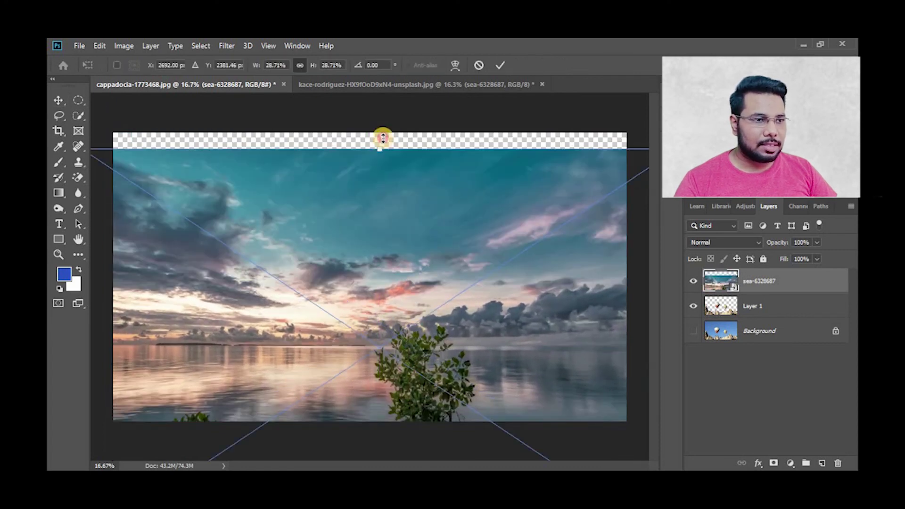
{"action": "left_click_drag", "start_coordinate": [399, 269], "coordinate": [404, 319]}
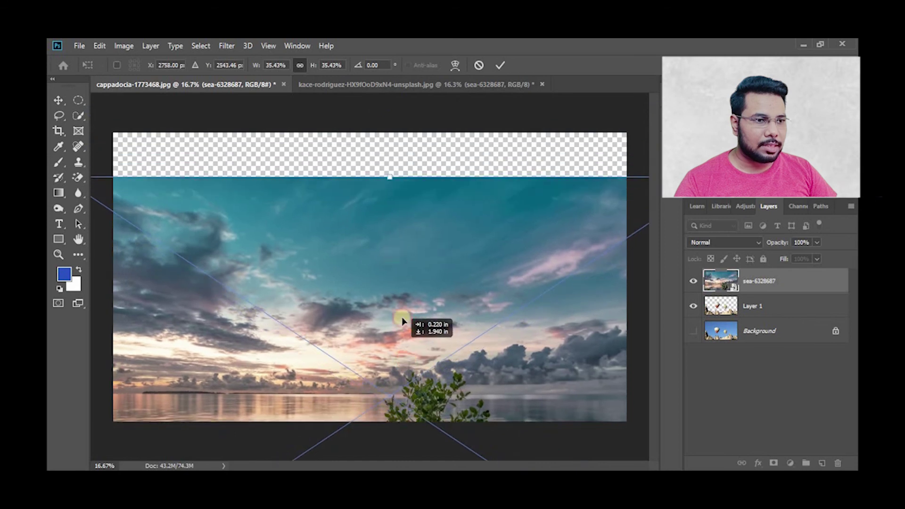
{"action": "left_click_drag", "start_coordinate": [391, 165], "coordinate": [390, 115]}
{"action": "left_click_drag", "start_coordinate": [396, 218], "coordinate": [396, 256]}
{"action": "left_click_drag", "start_coordinate": [391, 152], "coordinate": [390, 133]}
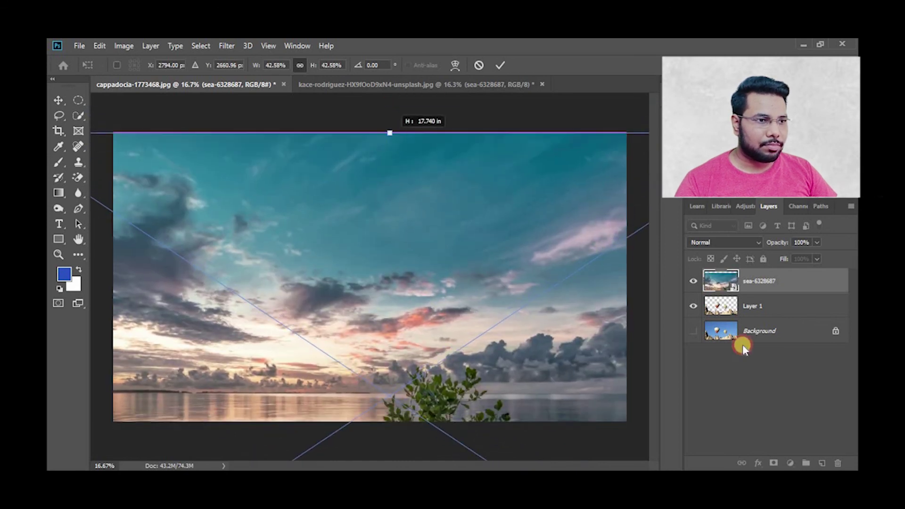
{"action": "left_click", "coordinate": [785, 282]}
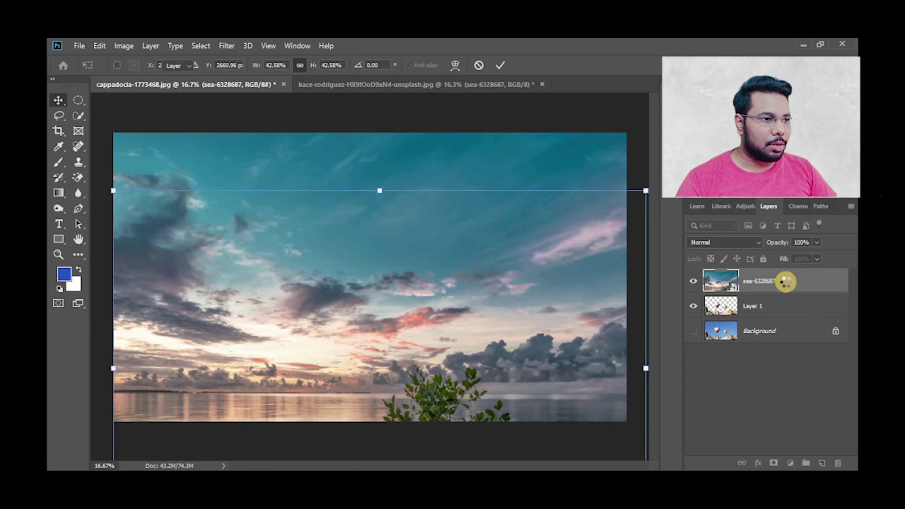
- Move the sea-6328687 layer beneath the erased Layer 1
{"action": "left_click_drag", "start_coordinate": [787, 283], "coordinate": [787, 317]}
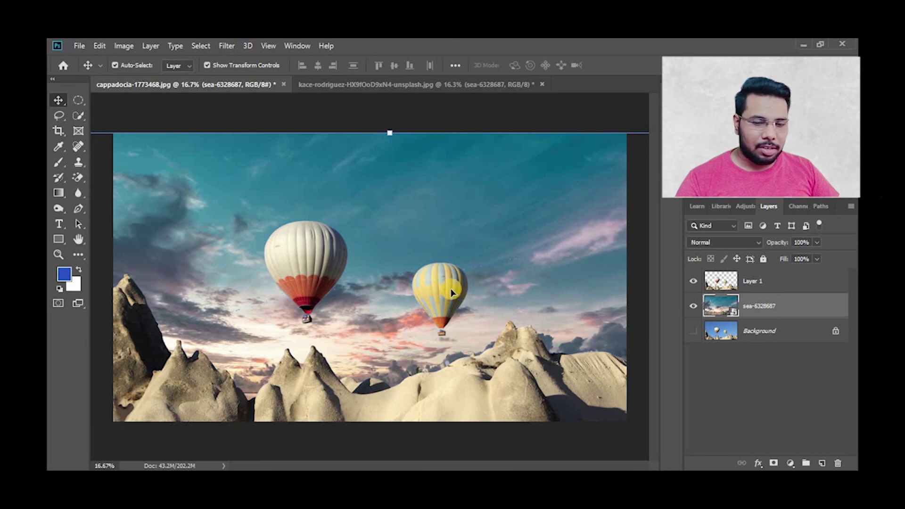
{"action": "scroll", "coordinate": [451, 293], "scroll_direction": "down", "scroll_amount": 1}
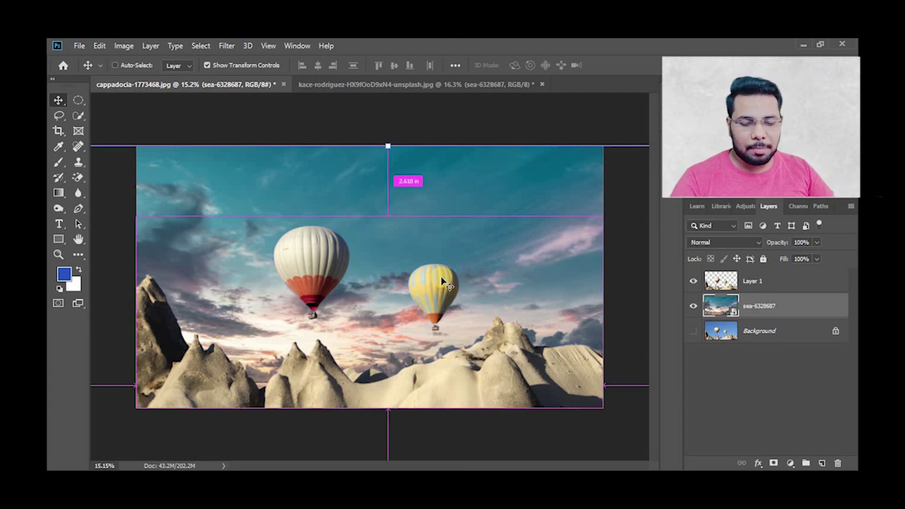
{"action": "key", "text": "ctrl+b"}
- Apply midtone Color Balance to the sea sky: Cyan-Red +49, Magenta-Green -23, Yellow-Blue -58
{"action": "left_click_drag", "start_coordinate": [582, 204], "coordinate": [612, 206]}
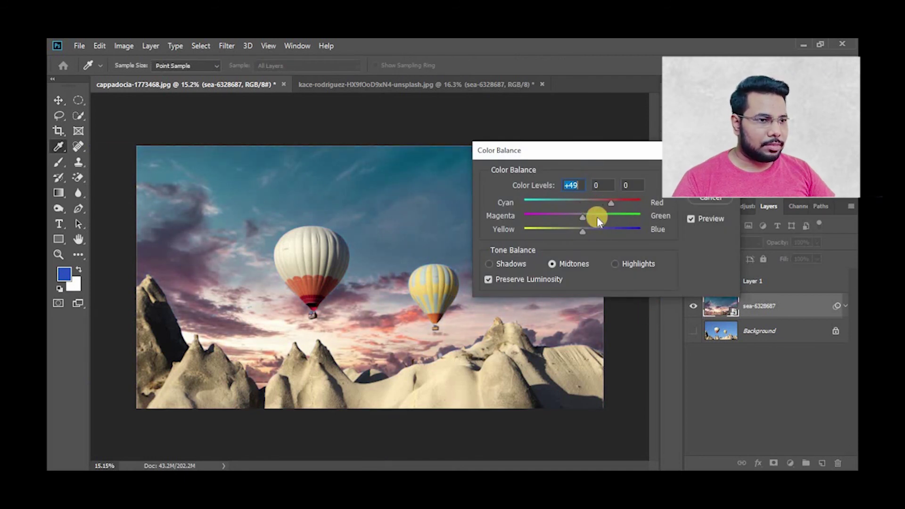
{"action": "mouse_move", "coordinate": [562, 236]}
{"action": "left_mouse_down"}
{"action": "mouse_move", "coordinate": [552, 239]}
{"action": "mouse_move", "coordinate": [572, 221]}
{"action": "left_mouse_up"}
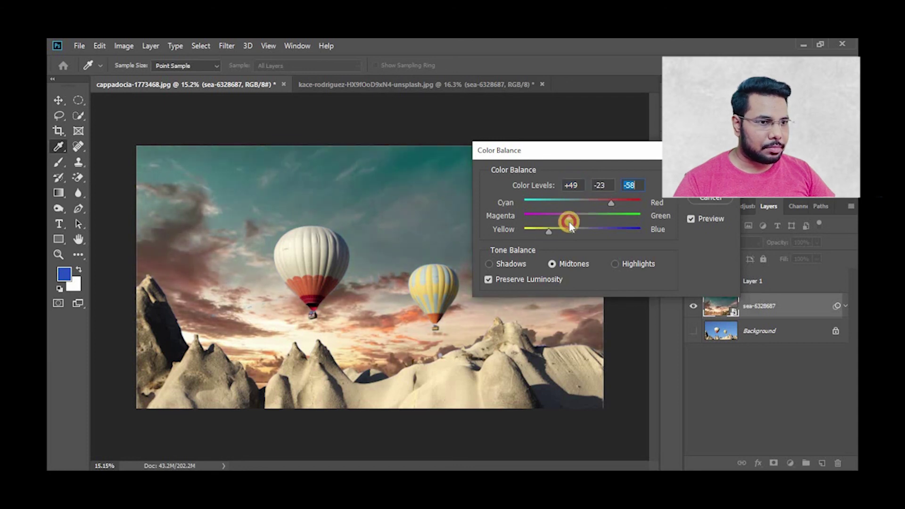
{"action": "key", "text": "Return"}
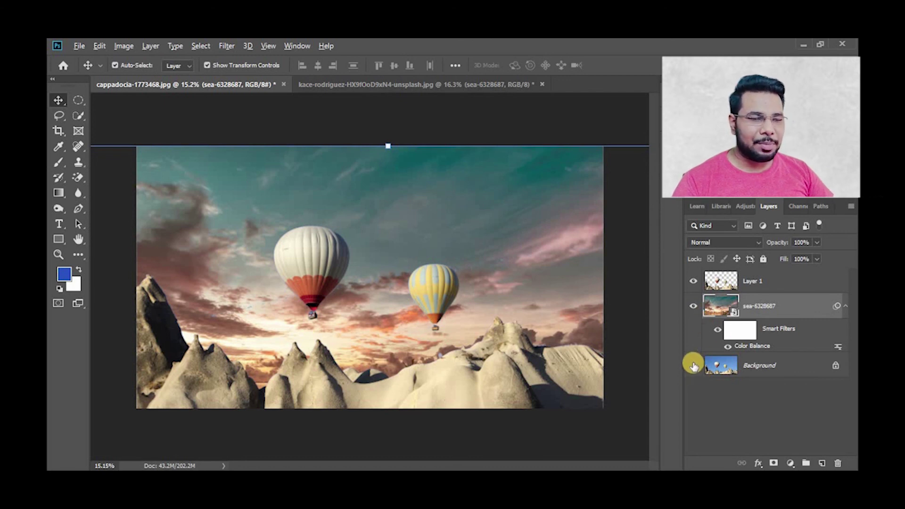
{"action": "left_click", "coordinate": [693, 366], "text": "alt"}
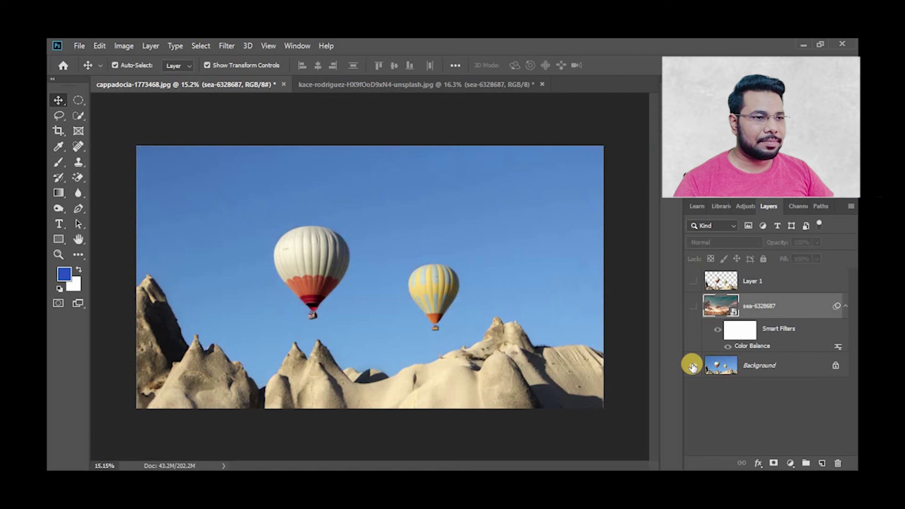
{"action": "left_click", "coordinate": [697, 365], "text": "alt"}
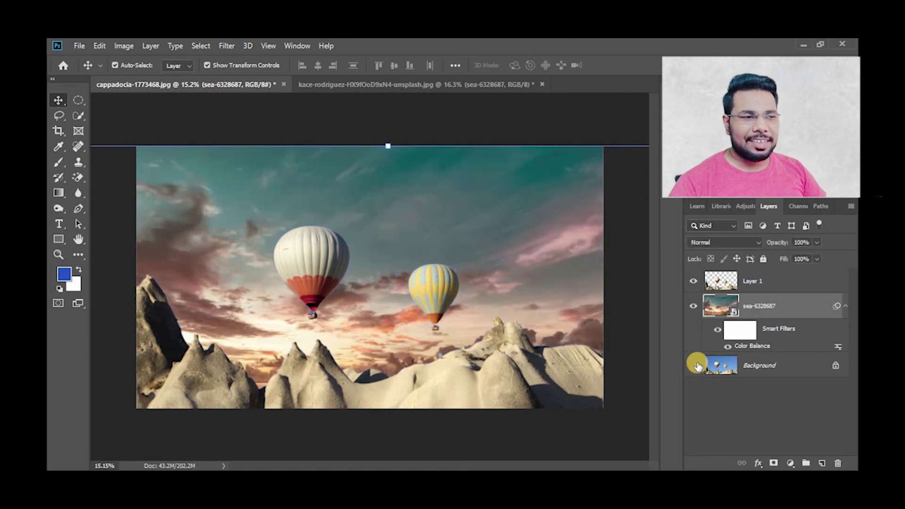
{"action": "left_click", "coordinate": [698, 366], "text": "alt"}
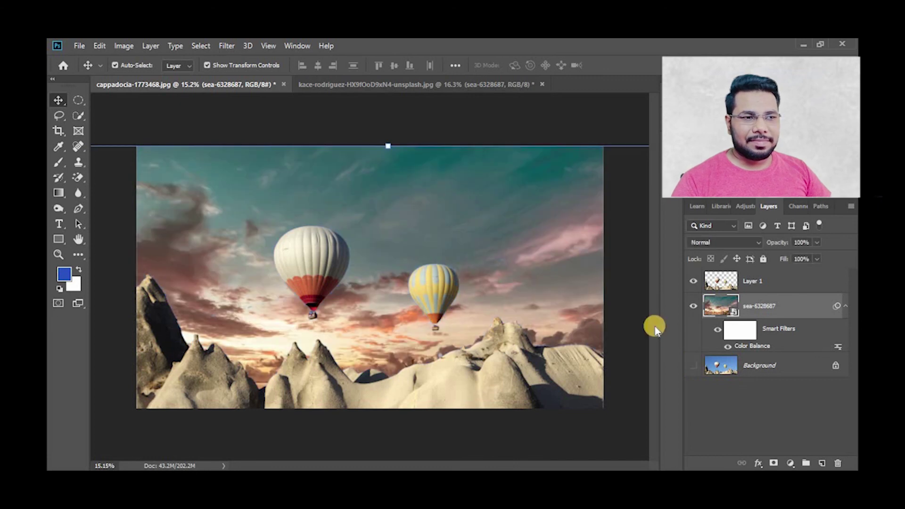